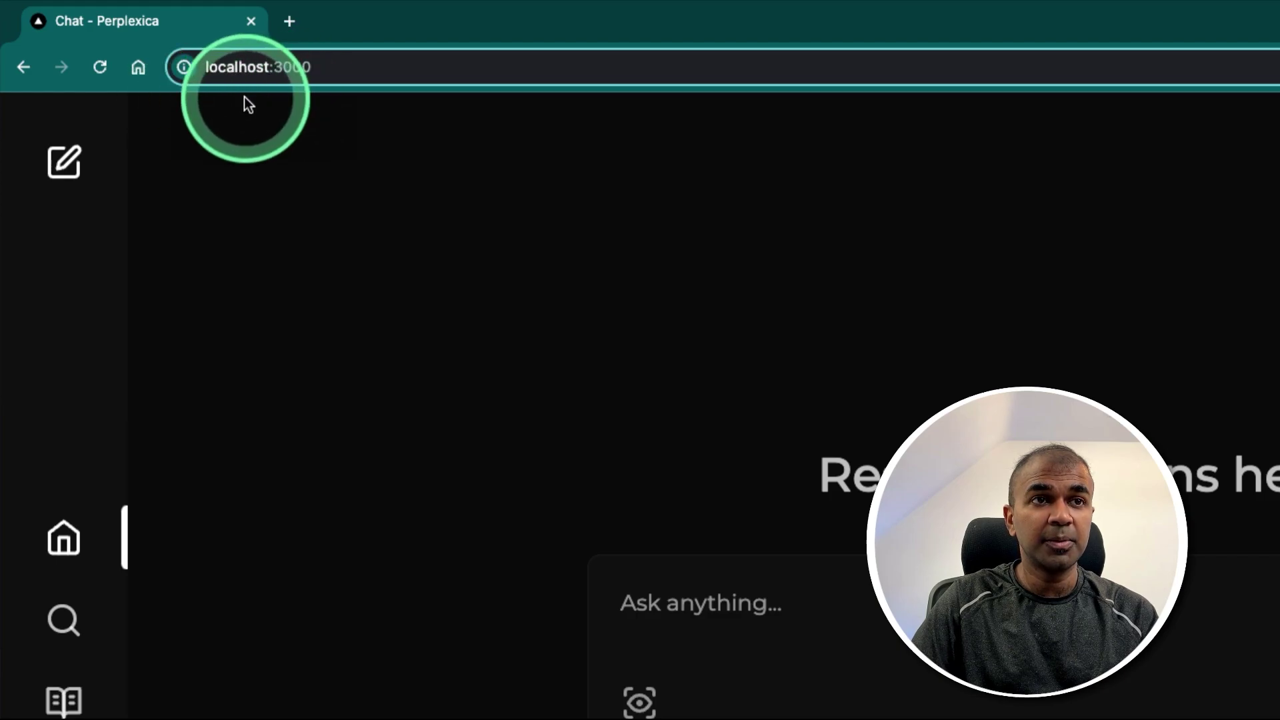
# Confirm Ollama llama3:latest in Perplexica settings and submit the AI in Healthcare research query.
pyautogui.click(41, 673)
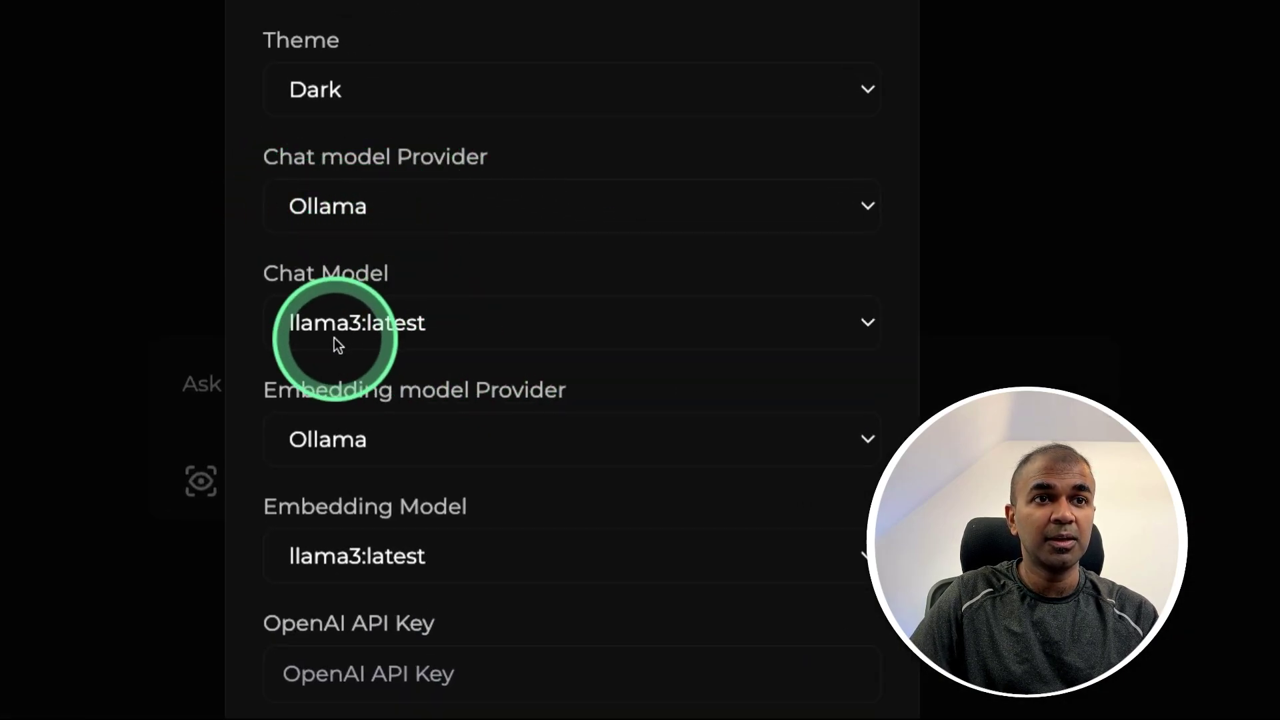
pyautogui.scroll(-3, 603, 393)
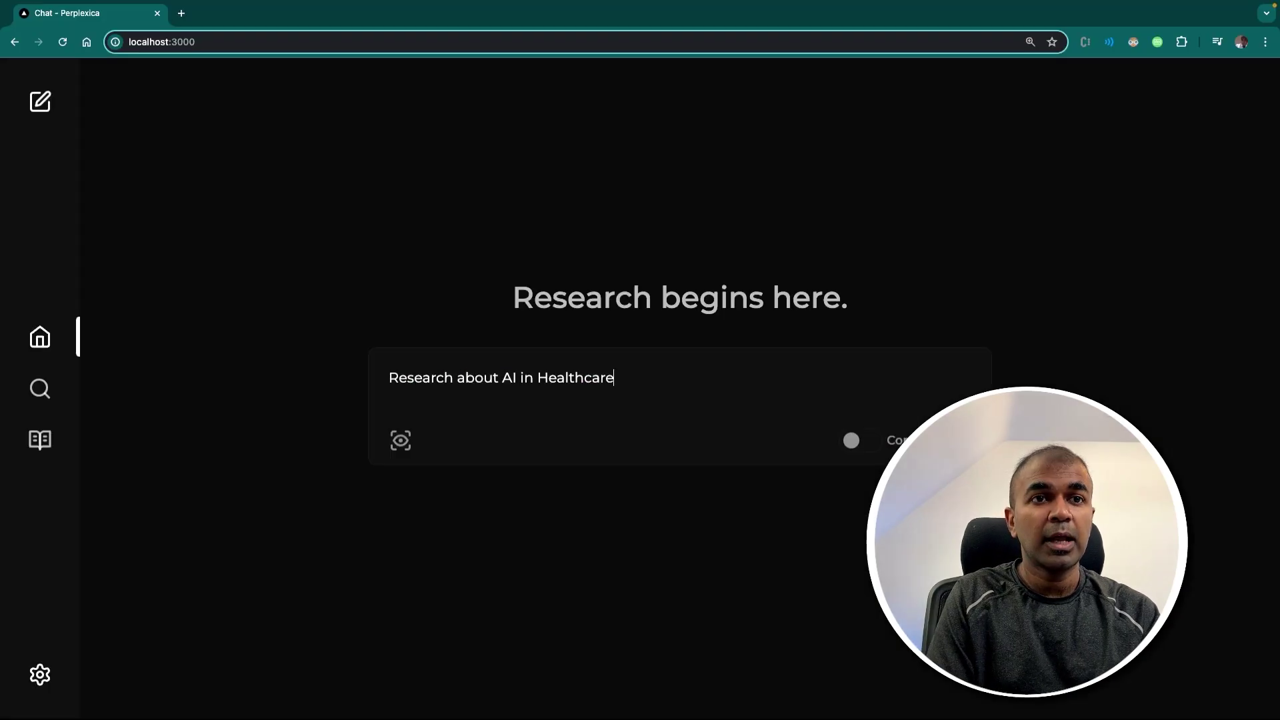
pyautogui.press('Return')
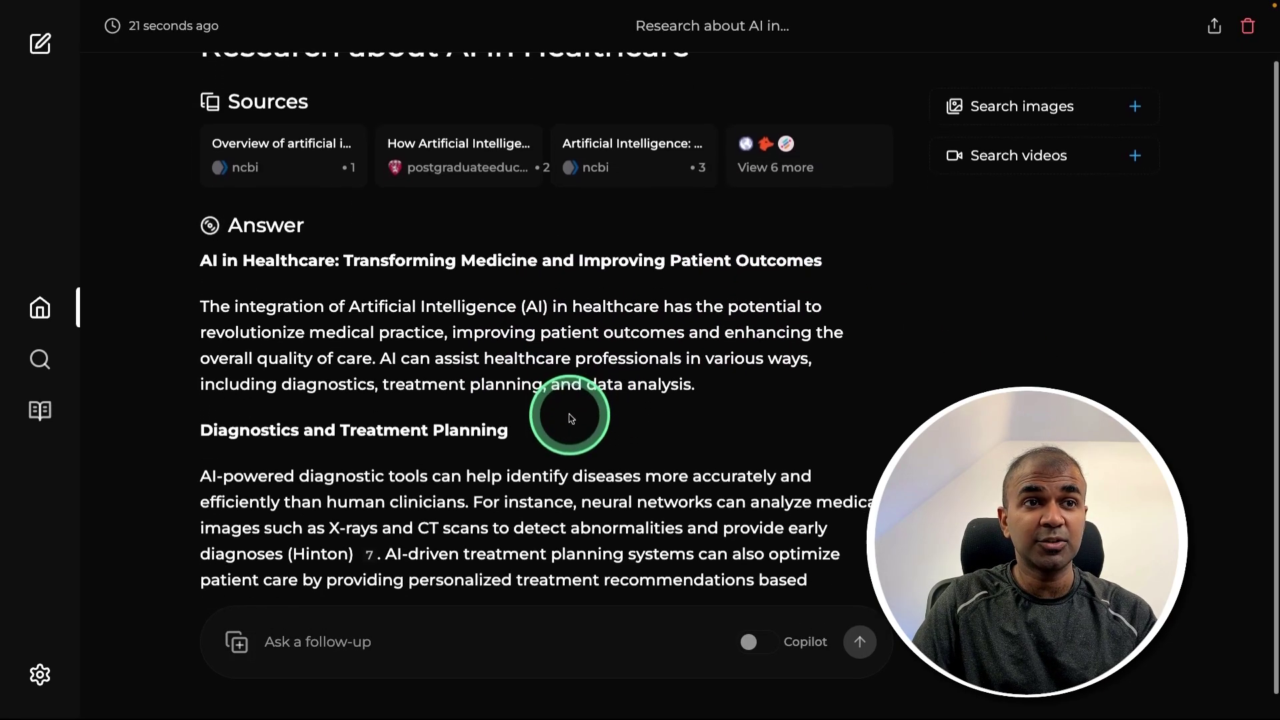
# Expand the answer's sources with View 6 more and open the Nature source article.
pyautogui.scroll(4, 651, 366)
pyautogui.click(767, 234)
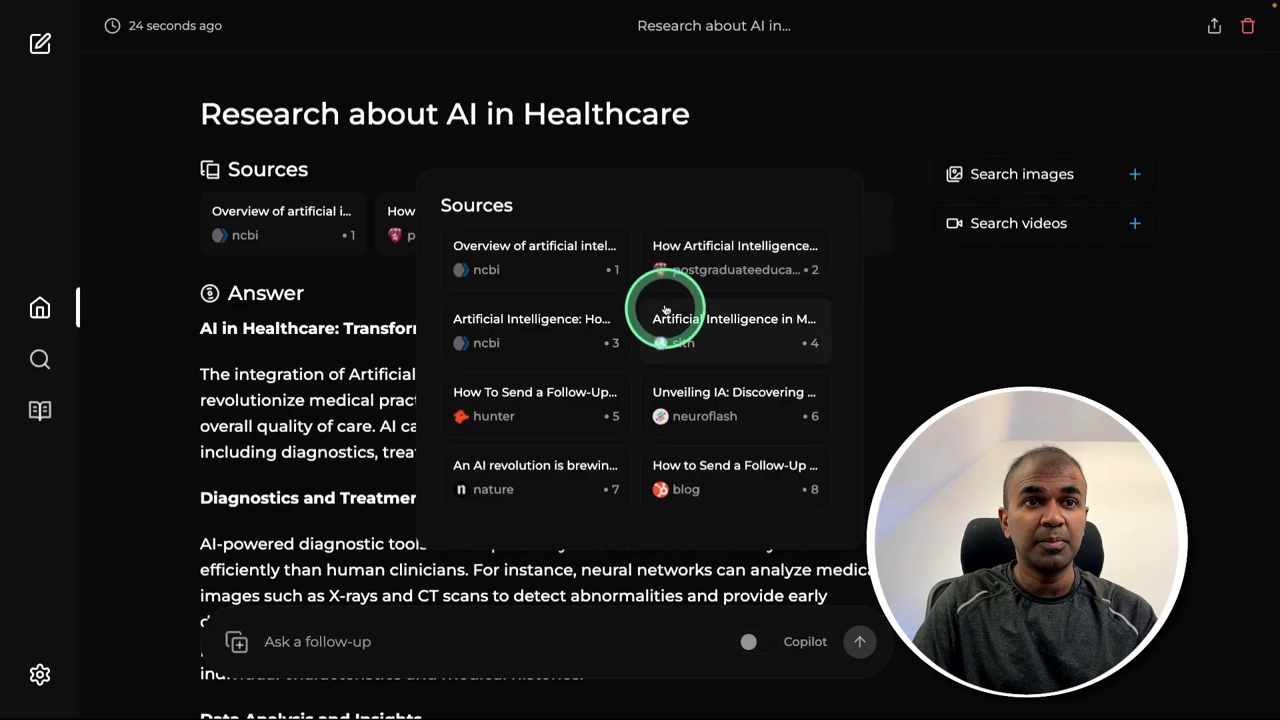
pyautogui.scroll(-2, 666, 309)
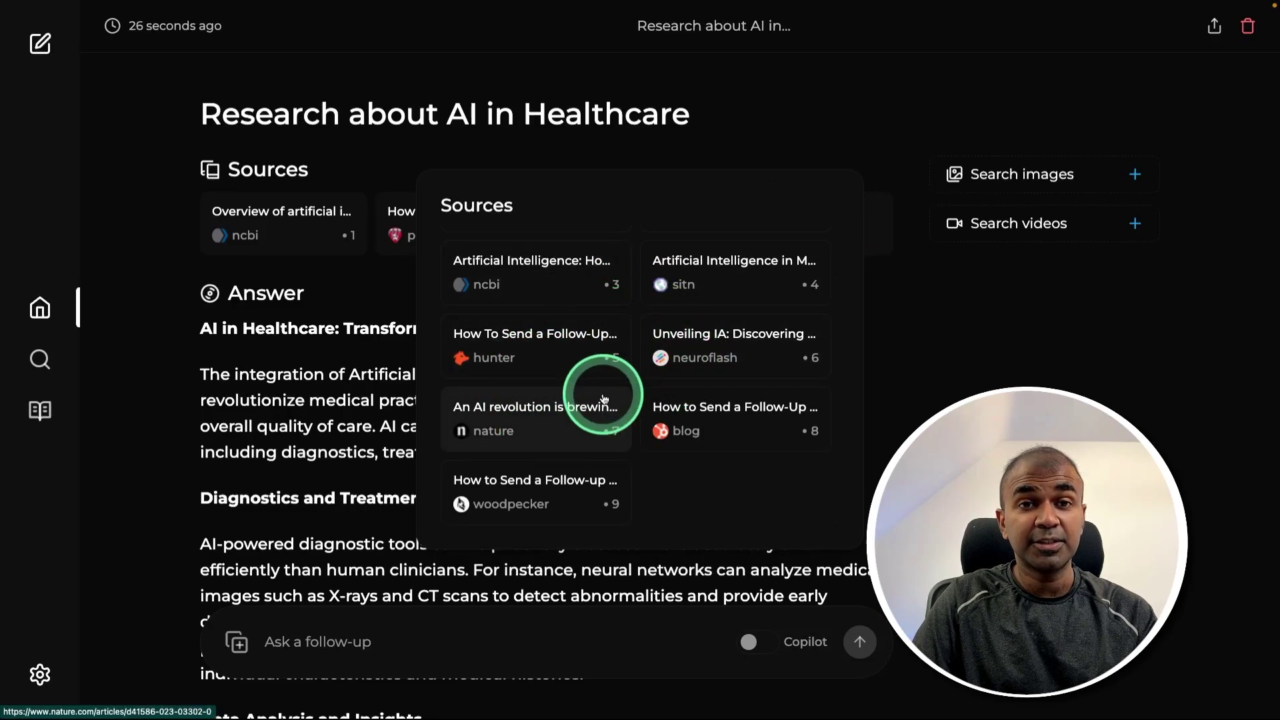
pyautogui.click(604, 399)
pyautogui.scroll(-20, 605, 399)
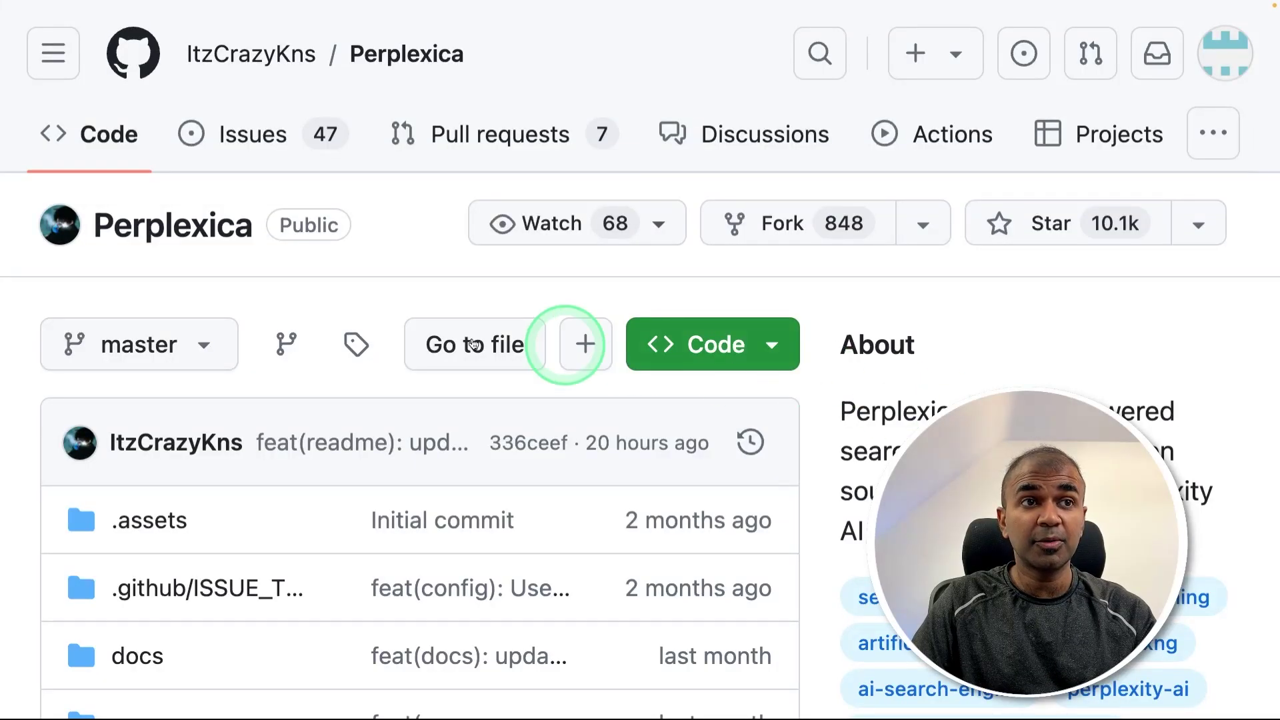
pyautogui.scroll(-4, 867, 360)
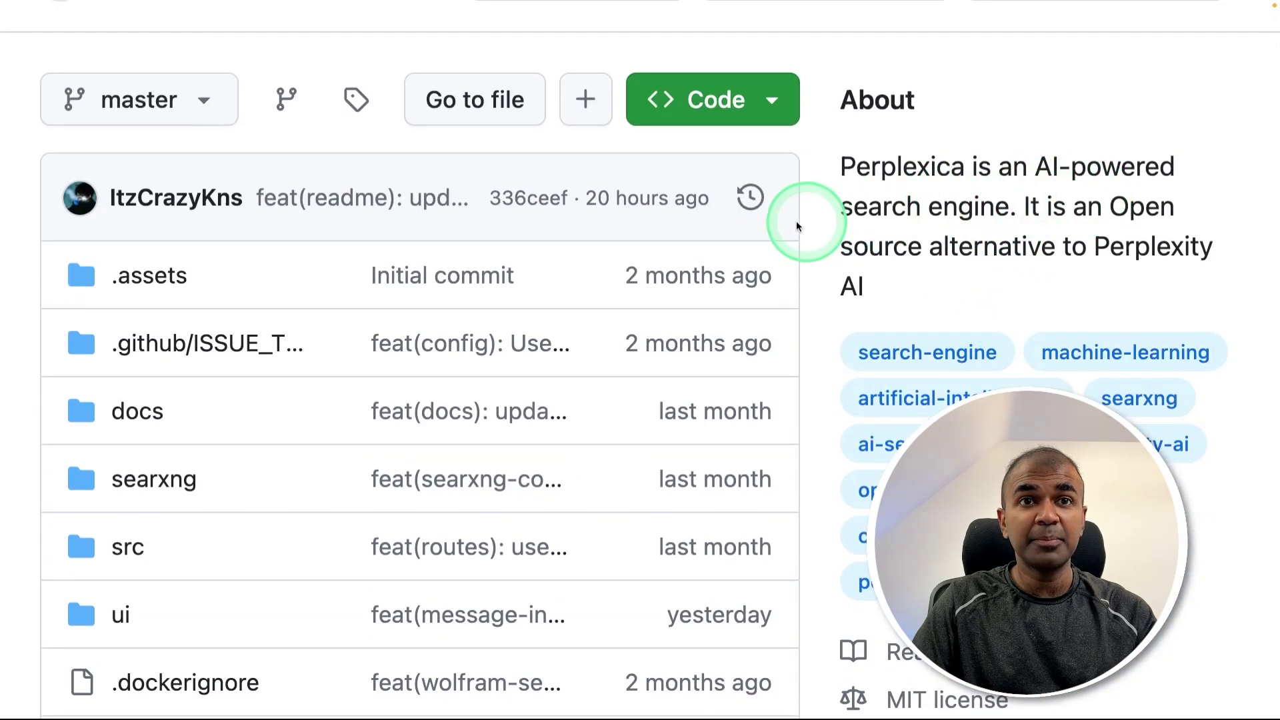
pyautogui.scroll(4, 931, 239)
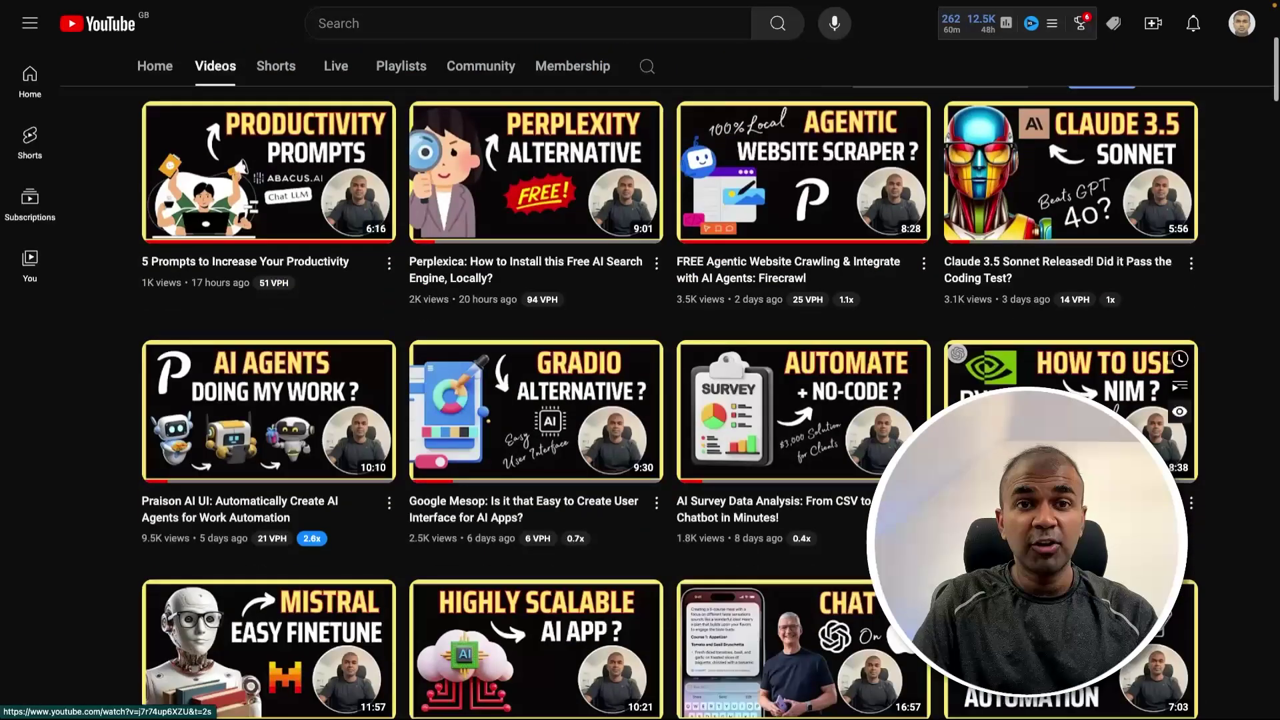
# Open the Perplexica install video and set the channel's notifications to All.
pyautogui.scroll(-20, 667, 400)
pyautogui.scroll(-10, 667, 400)
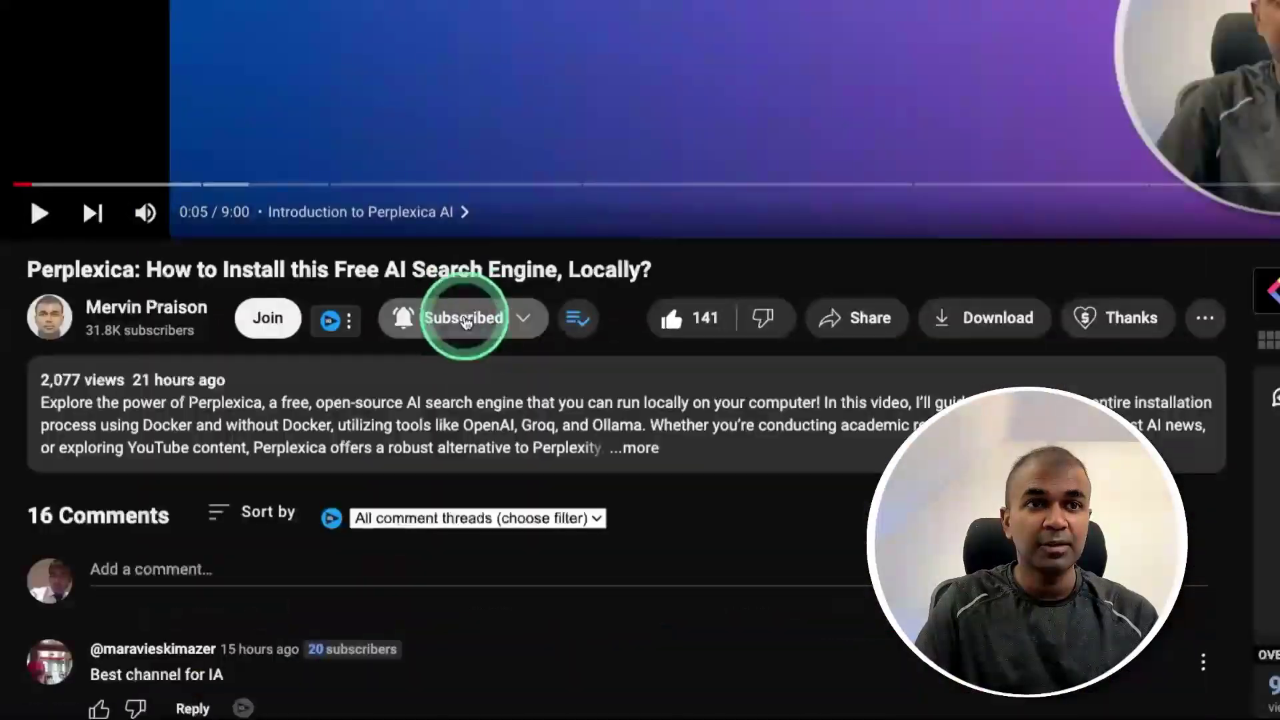
pyautogui.click(465, 319)
pyautogui.click(457, 366)
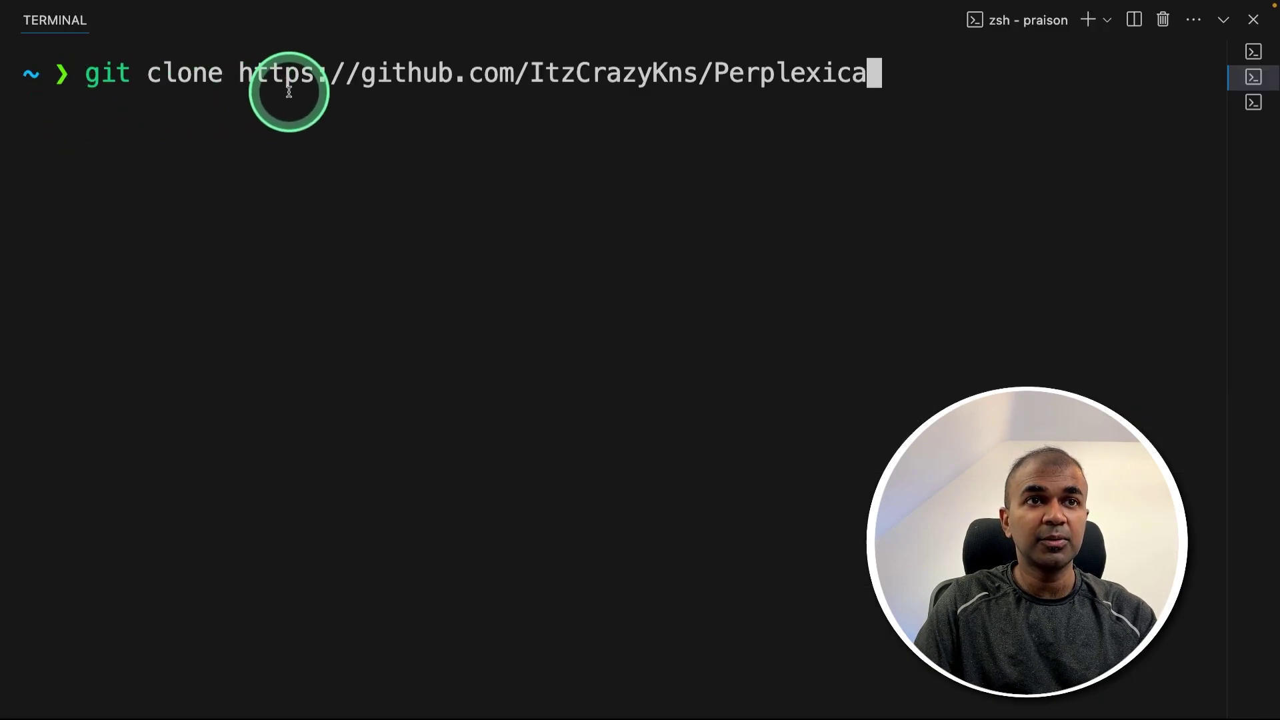
pyautogui.moveTo(240, 74); pyautogui.dragTo(886, 80)
pyautogui.press('super+c')
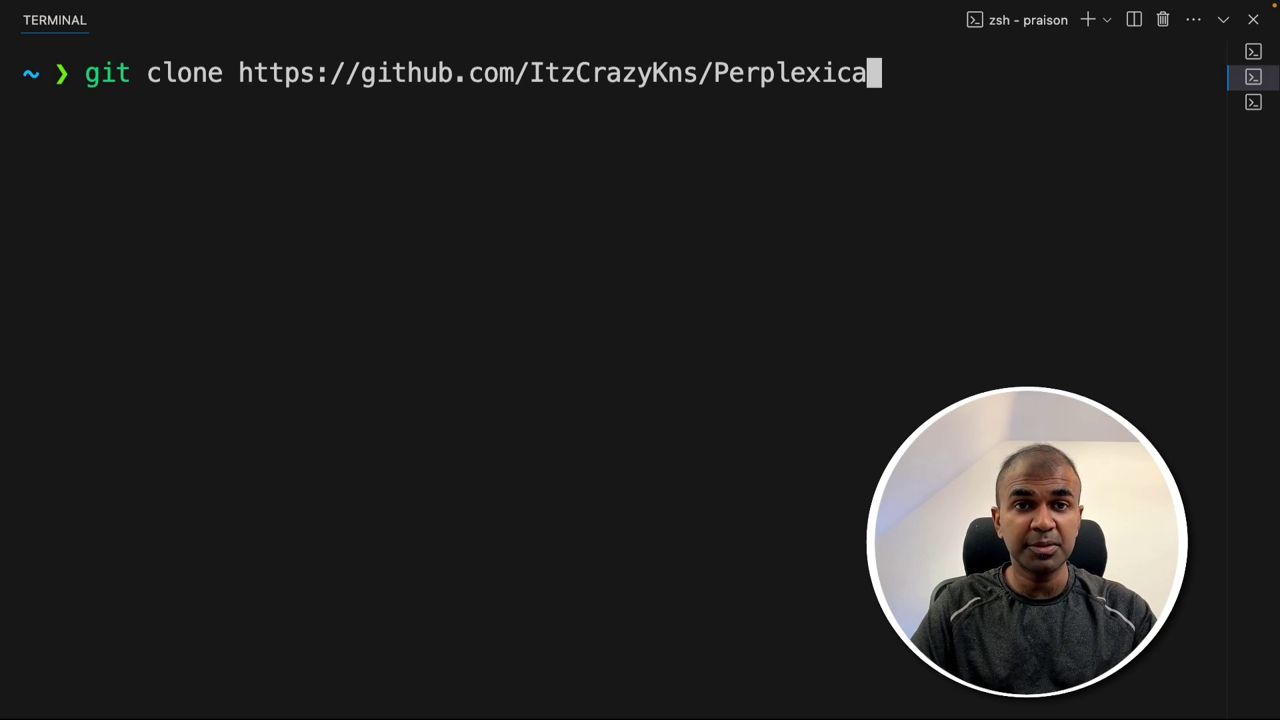
pyautogui.hotkey('ctrl', 'c')
pyautogui.write('cd Perplexica')
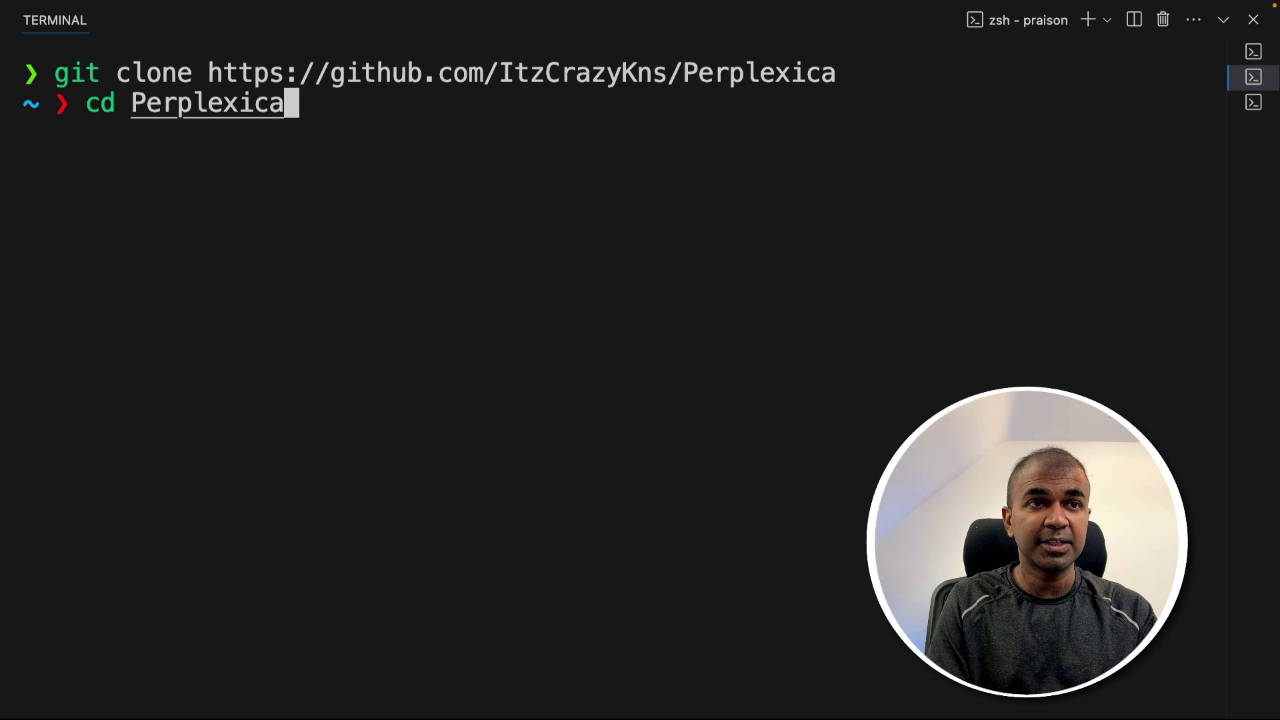
pyautogui.press('Return')
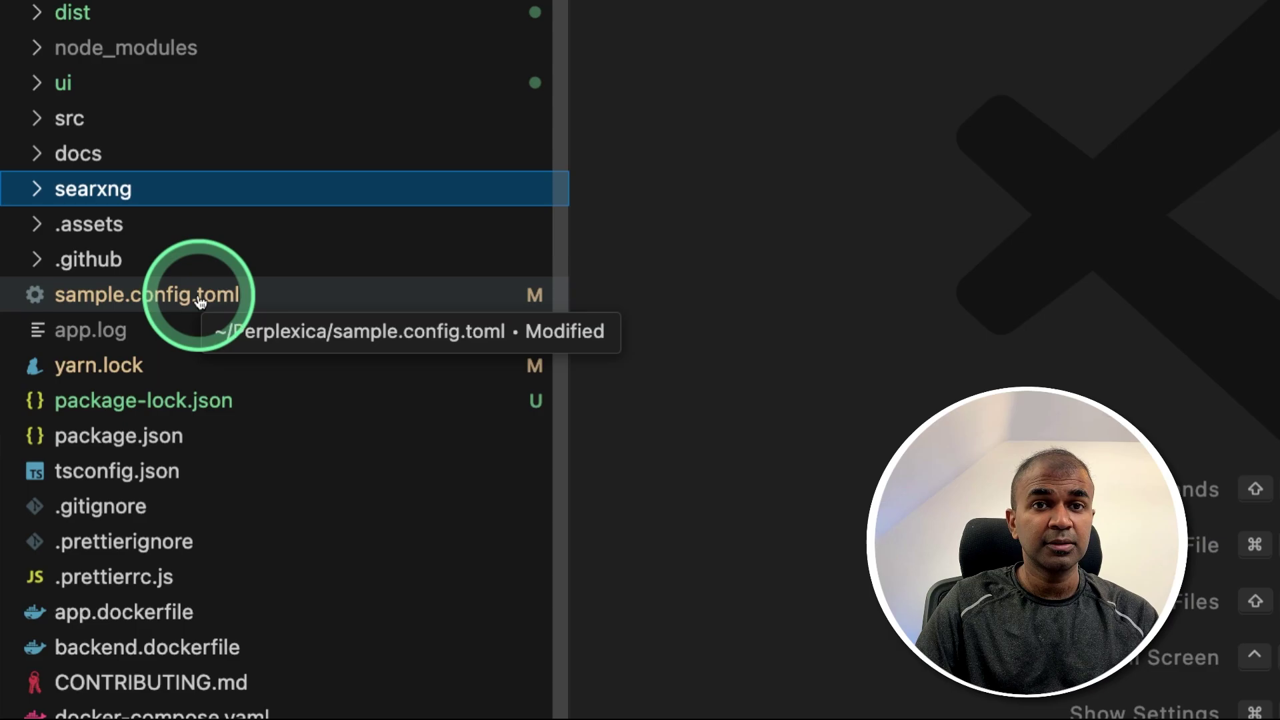
# Rename sample.config.toml to config.toml by removing the 'sample.' prefix in Explorer.
pyautogui.rightClick(162, 305)
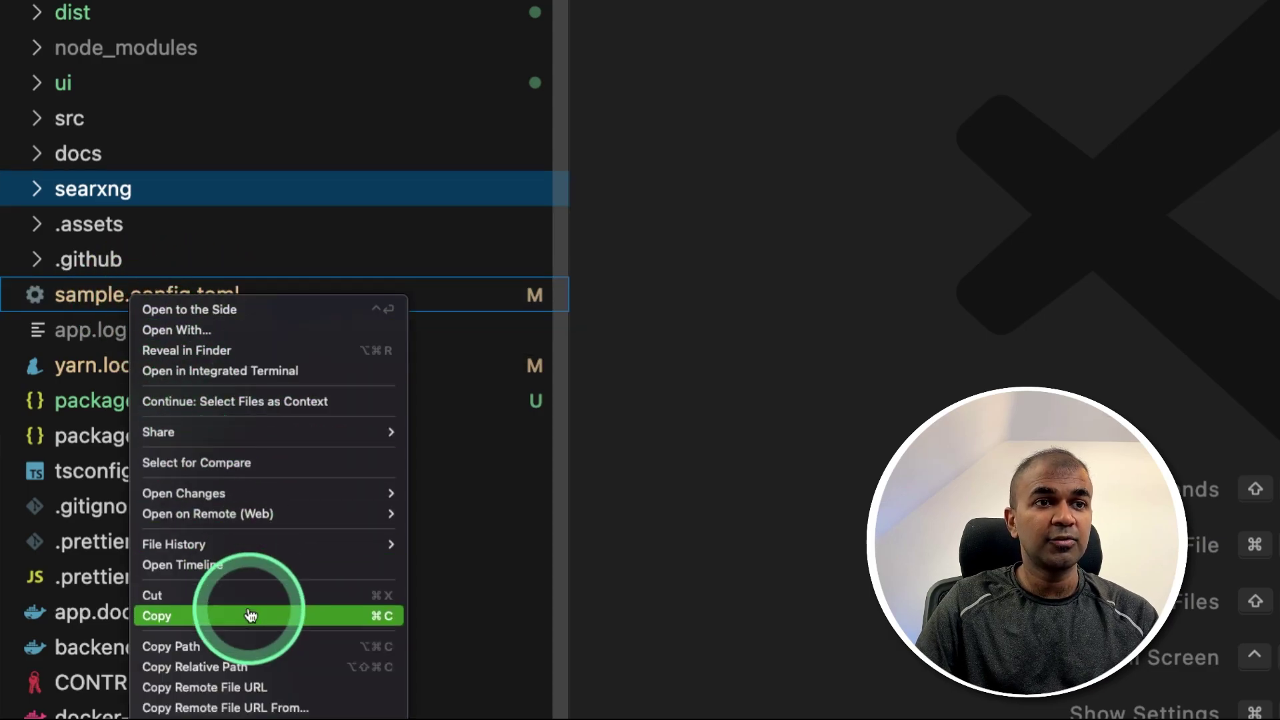
pyautogui.click(214, 719)
pyautogui.moveTo(128, 200); pyautogui.dragTo(29, 204)
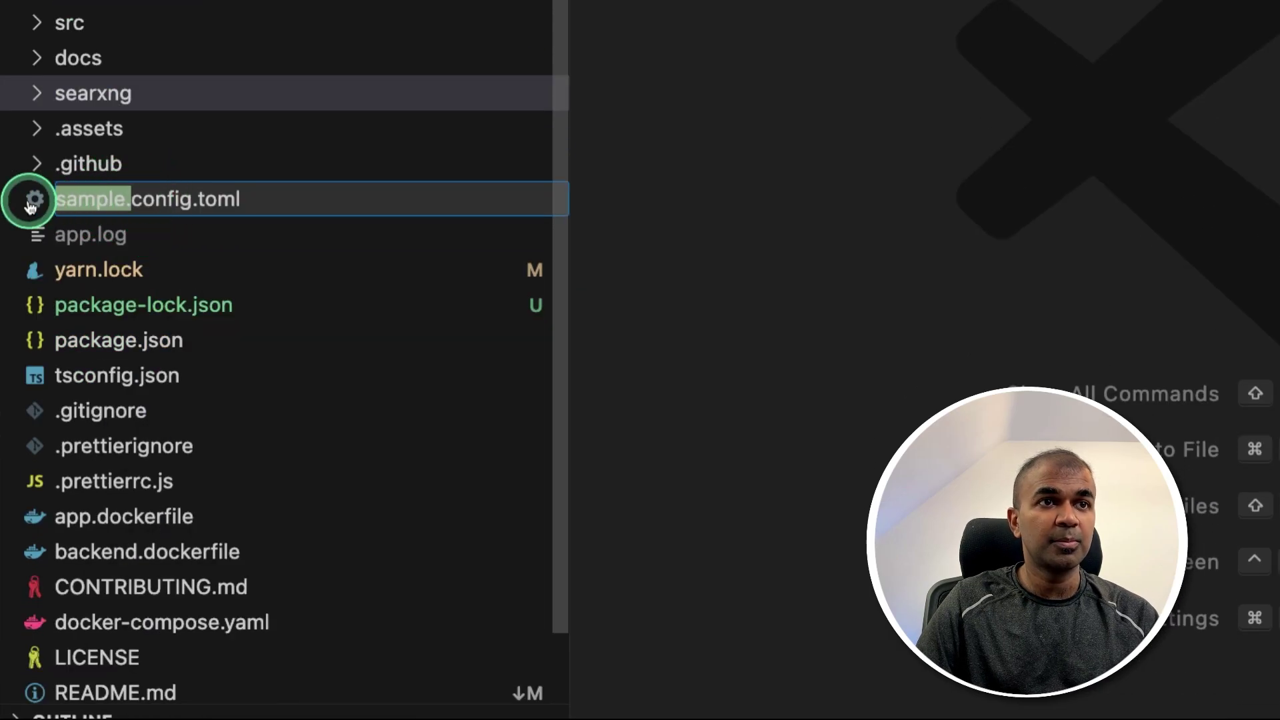
pyautogui.press('BackSpace')
pyautogui.press('Return')
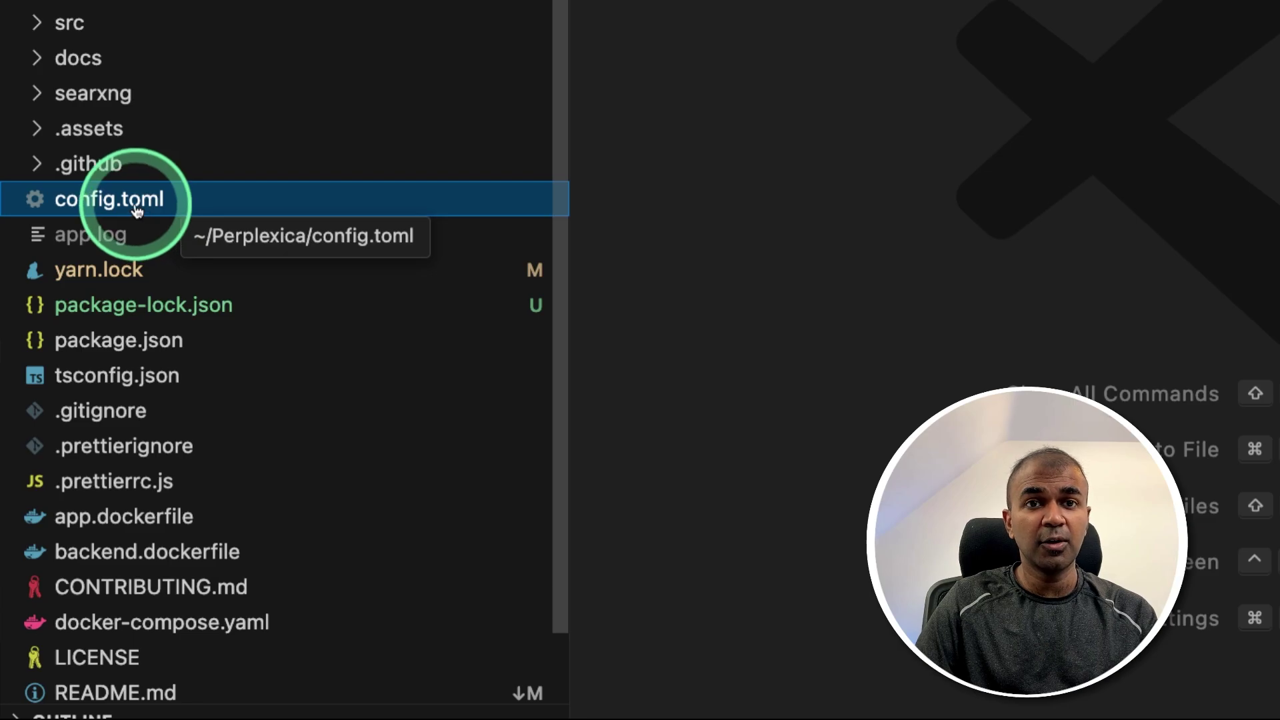
pyautogui.click(135, 211)
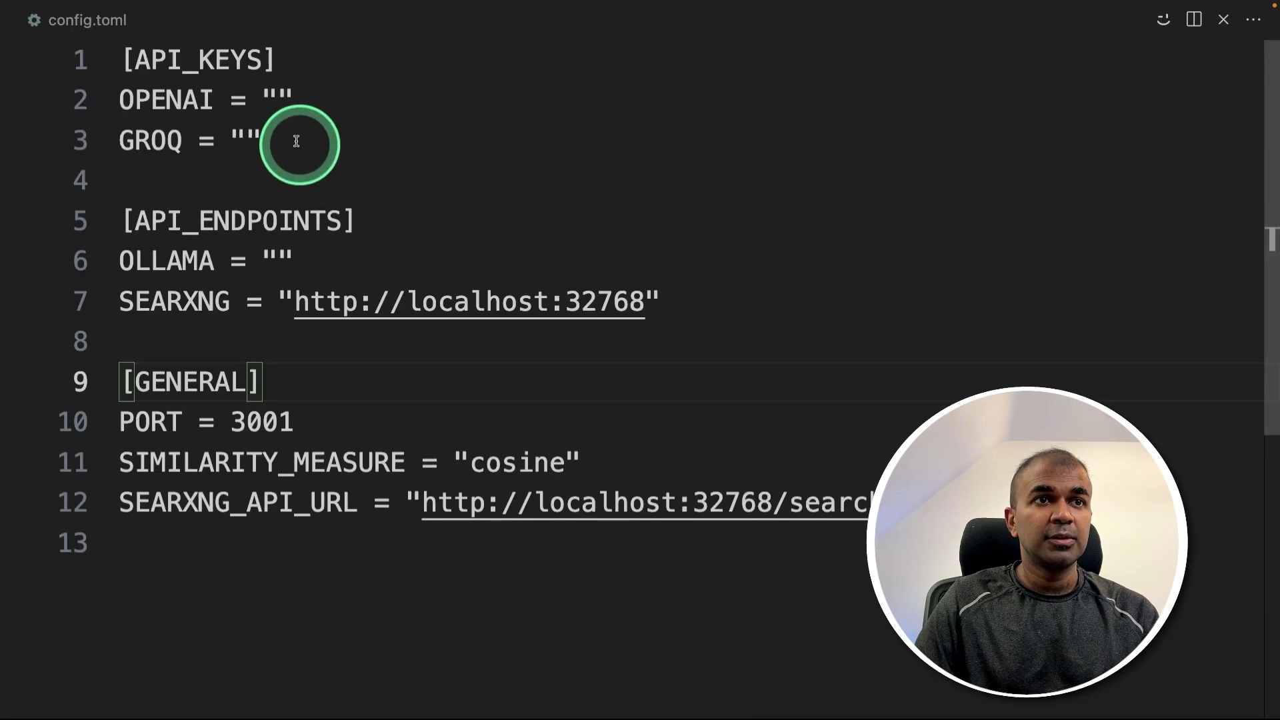
pyautogui.moveTo(295, 100); pyautogui.dragTo(119, 101)
pyautogui.moveTo(270, 140); pyautogui.dragTo(109, 137)
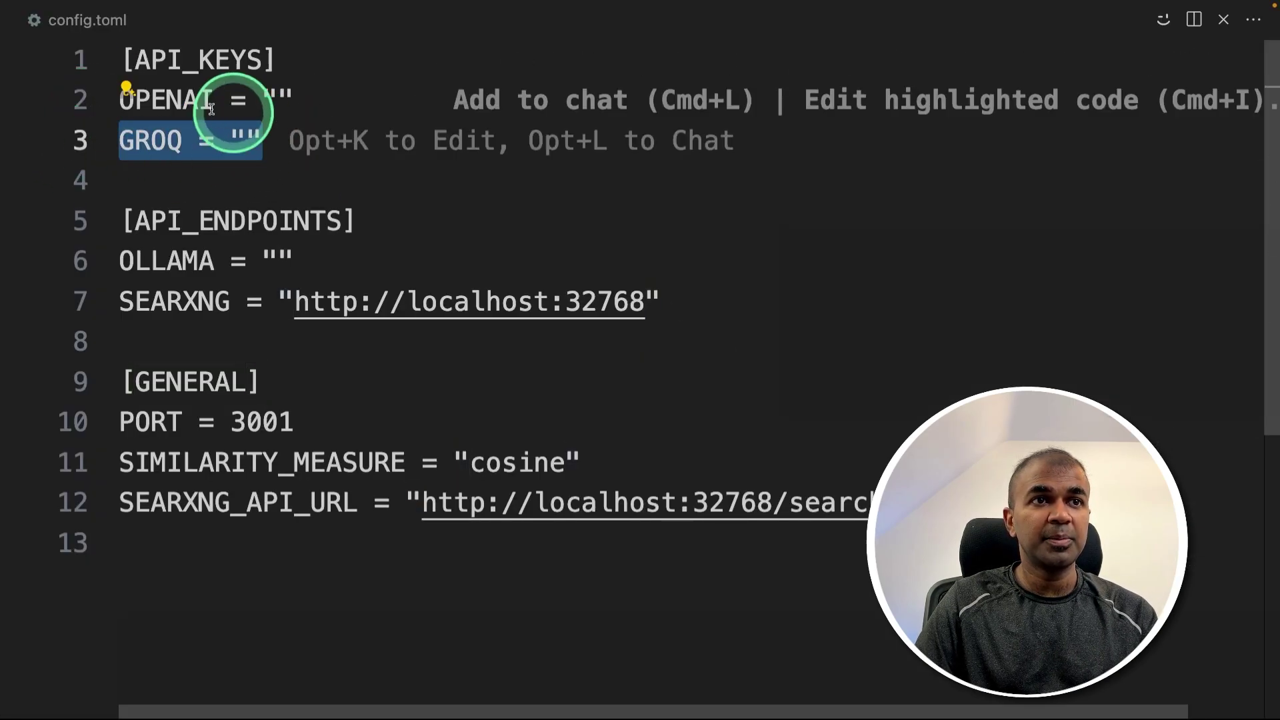
pyautogui.moveTo(299, 260); pyautogui.dragTo(114, 257)
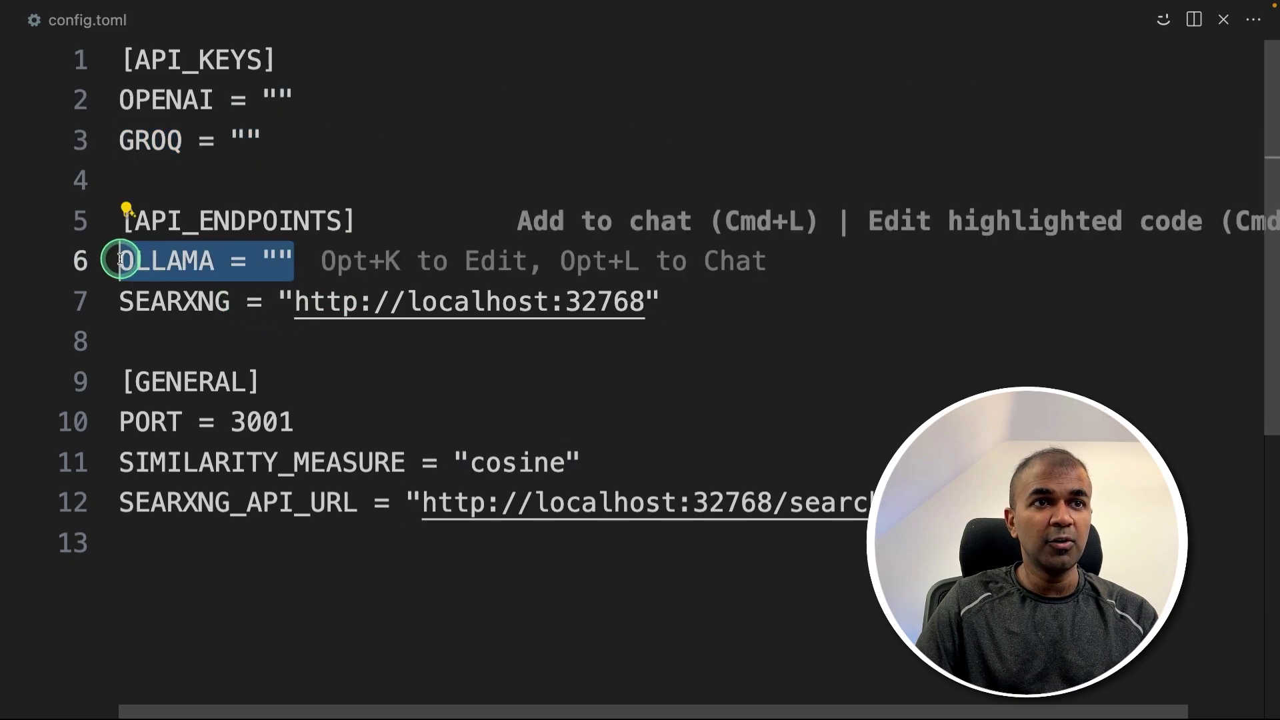
pyautogui.click(196, 323)
pyautogui.click(278, 260)
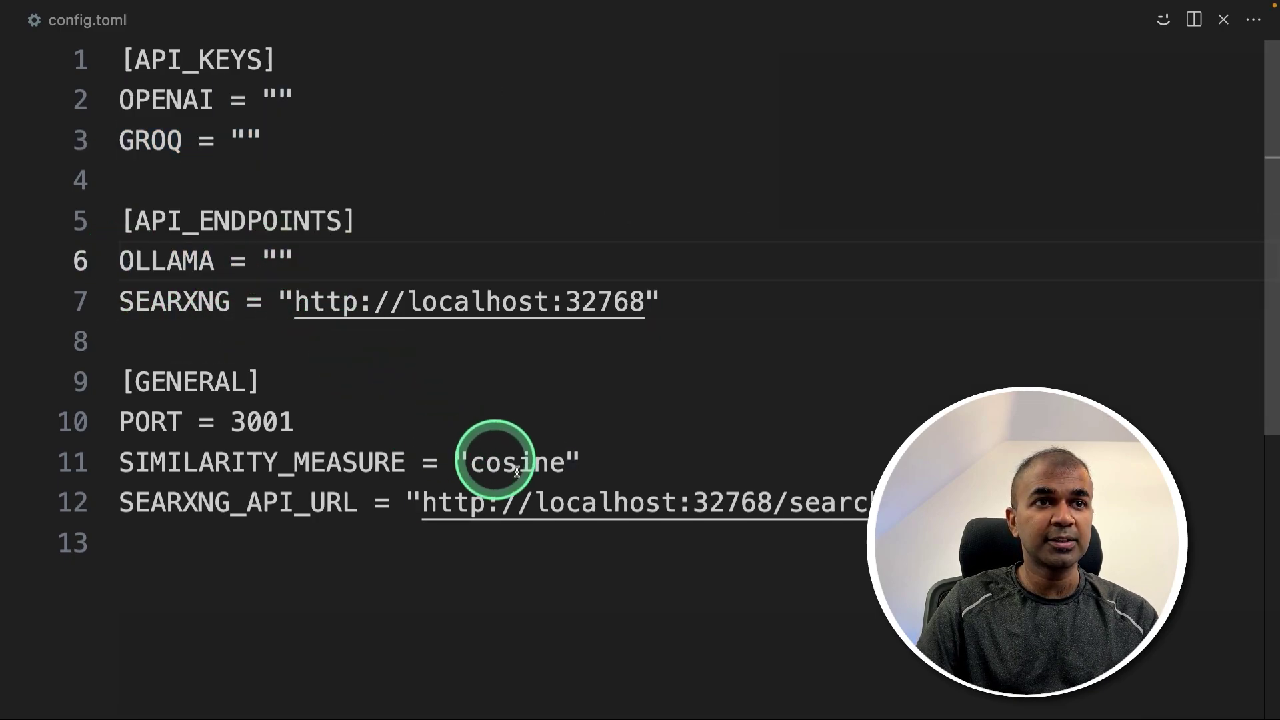
pyautogui.write('http://localhost:11434')
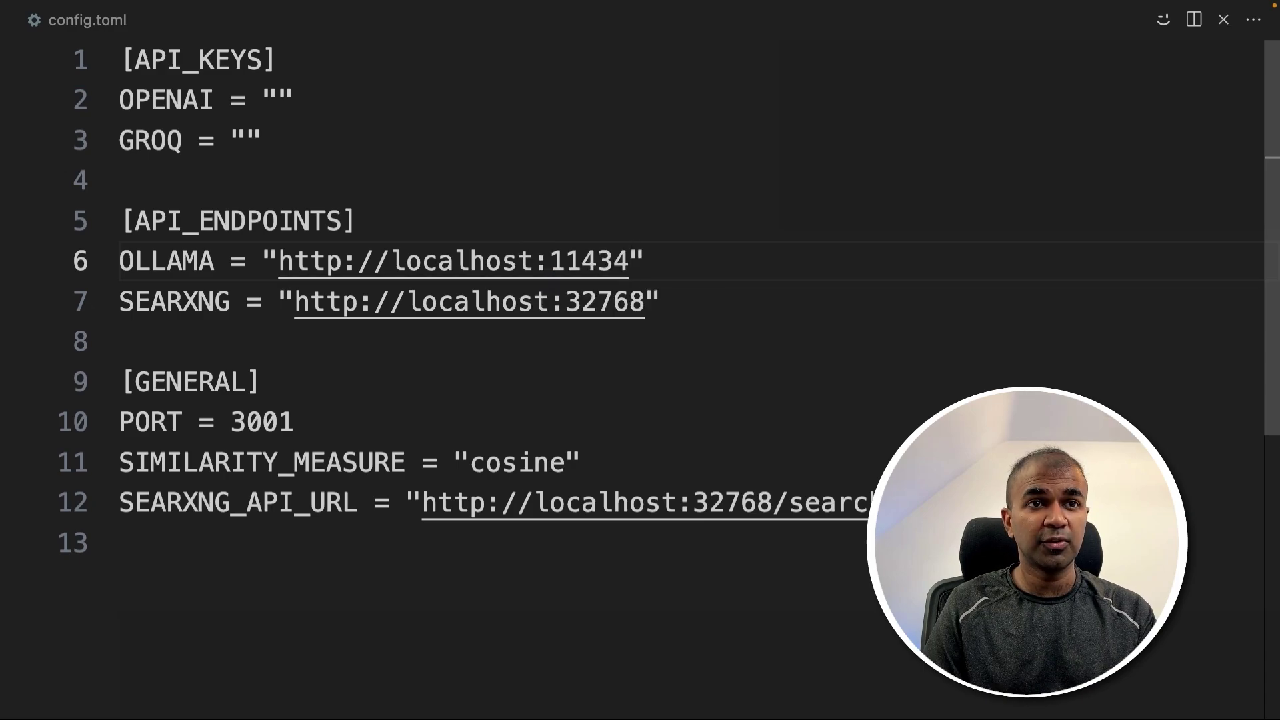
# Check that the SearXNG URL uses port 32768.
pyautogui.click(631, 301)
pyautogui.doubleClick(601, 302)
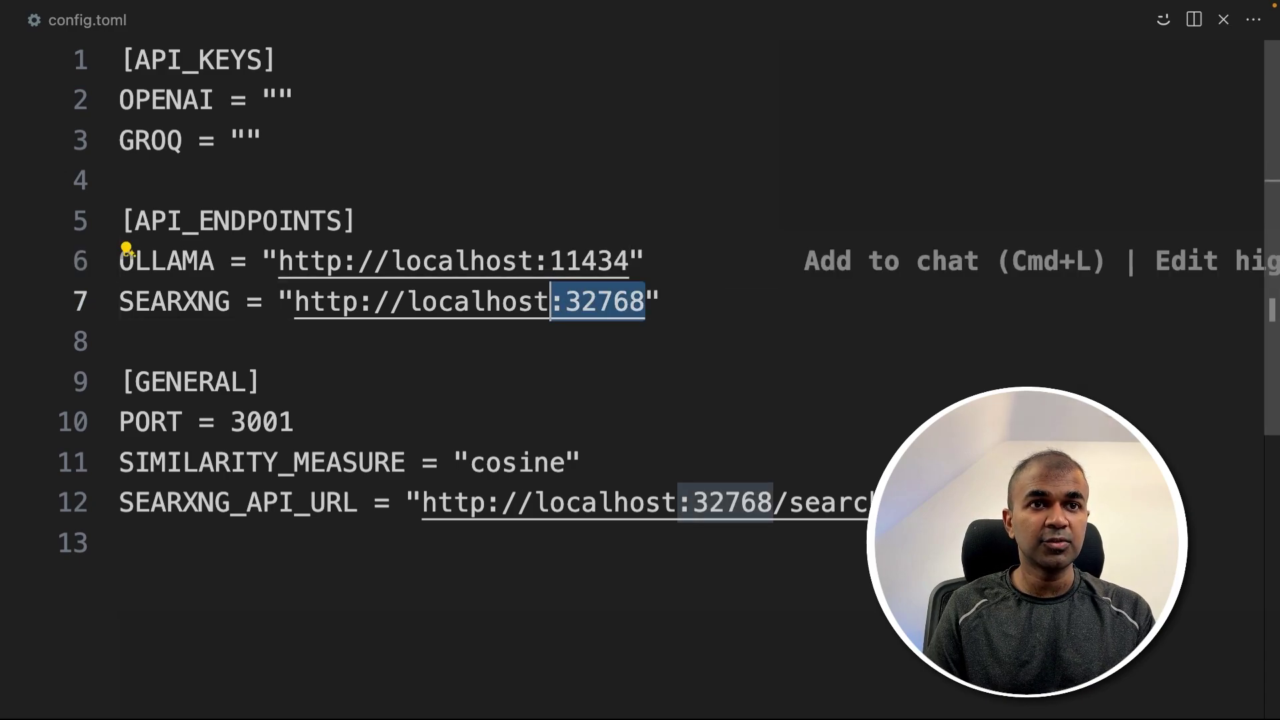
pyautogui.press('Up')
pyautogui.press('Up')
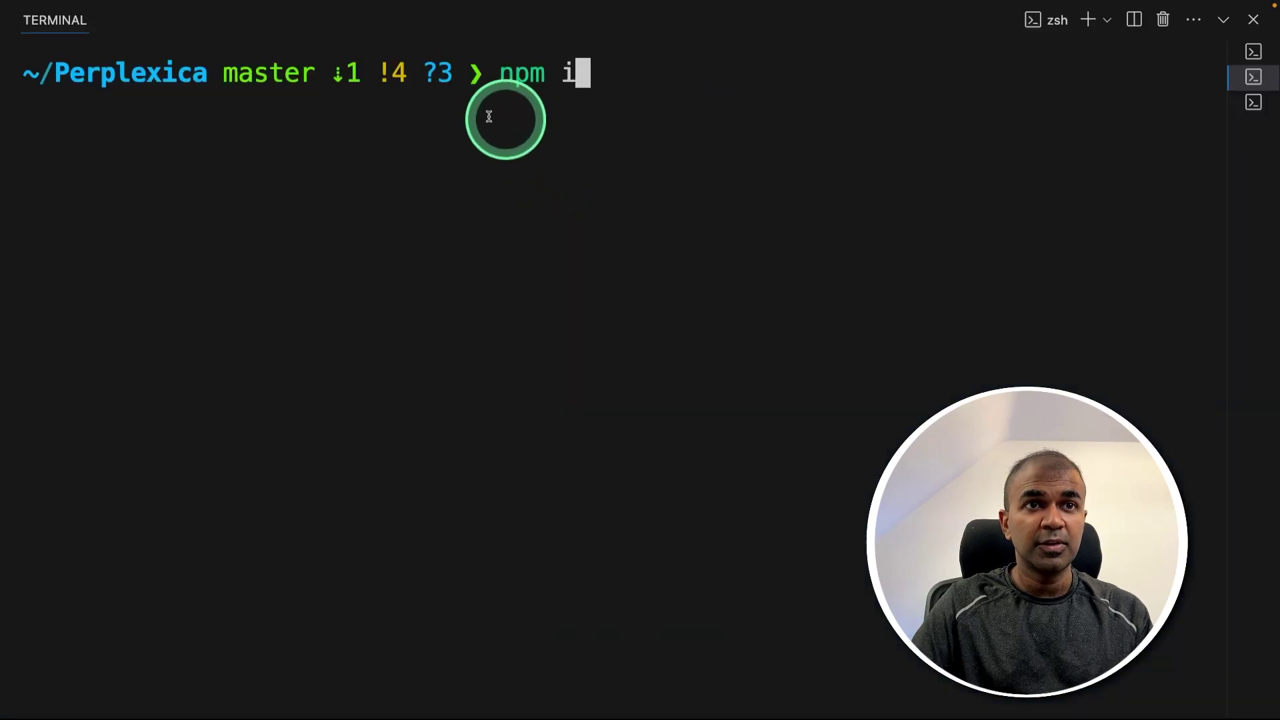
# Install the backend dependencies with npm i and run npm run build.
pyautogui.press('Return')
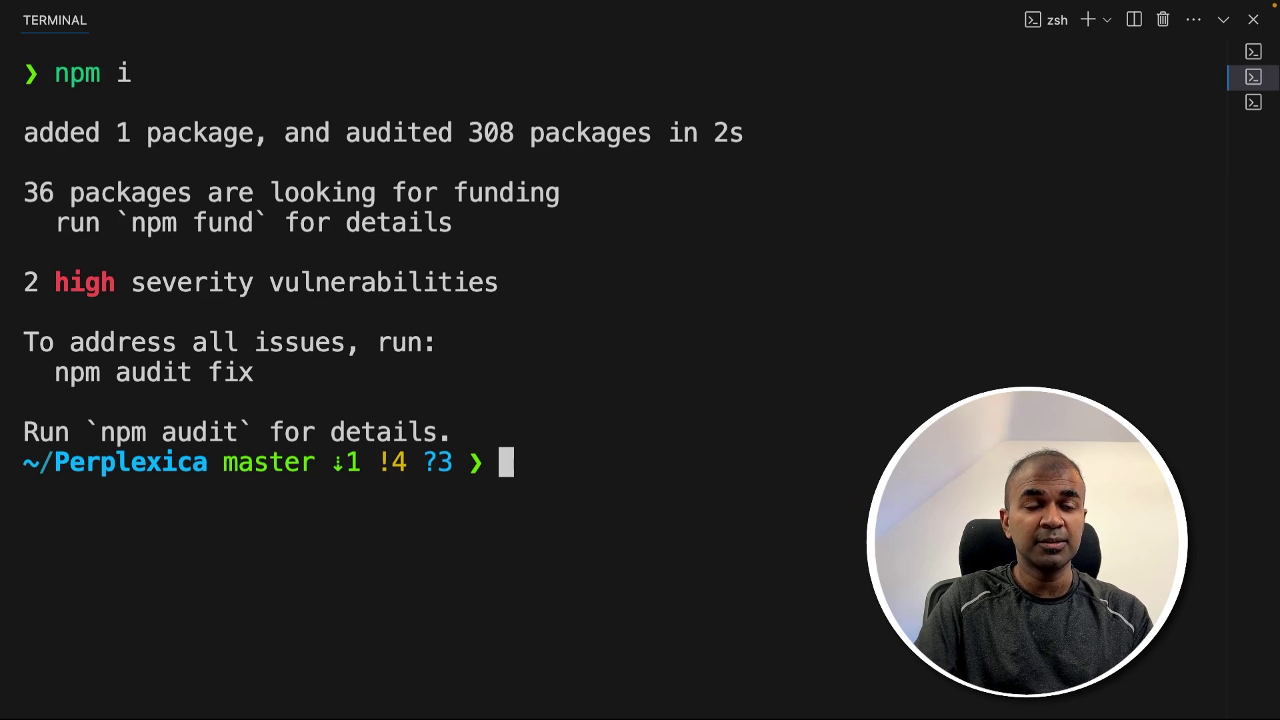
pyautogui.hotkey('ctrl', 'l')
pyautogui.write('npm run build')
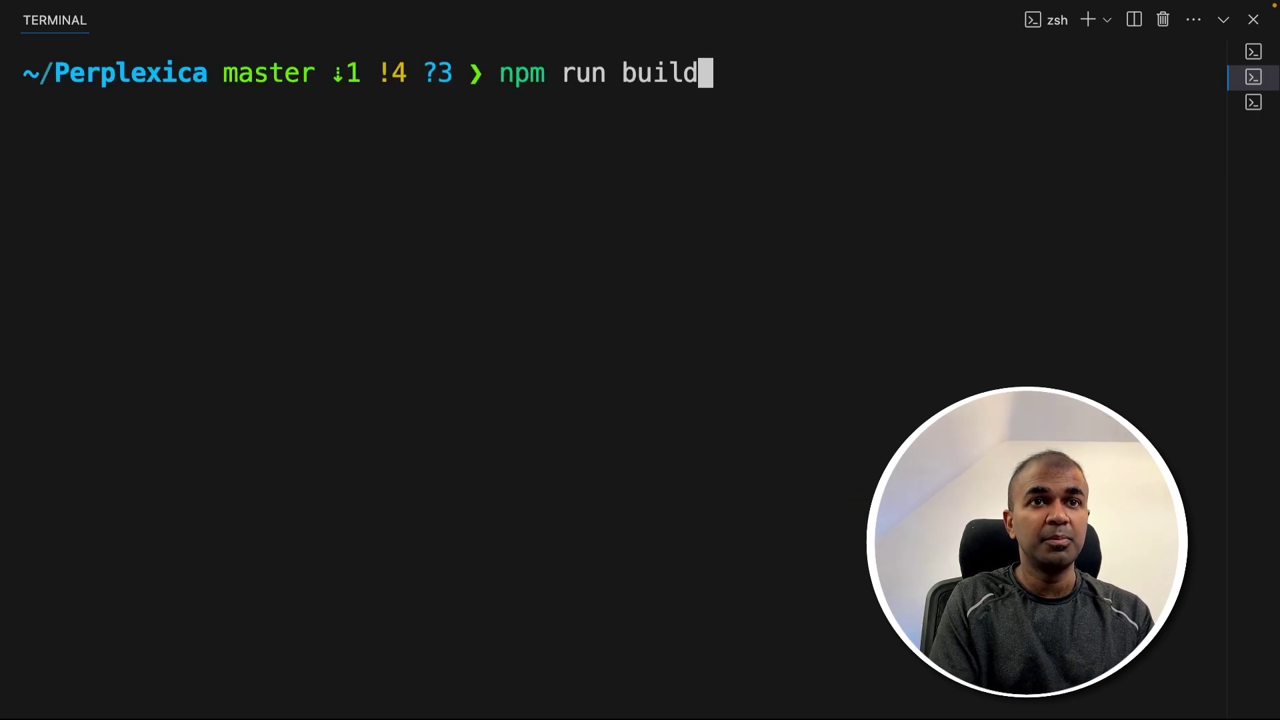
pyautogui.press('Return')
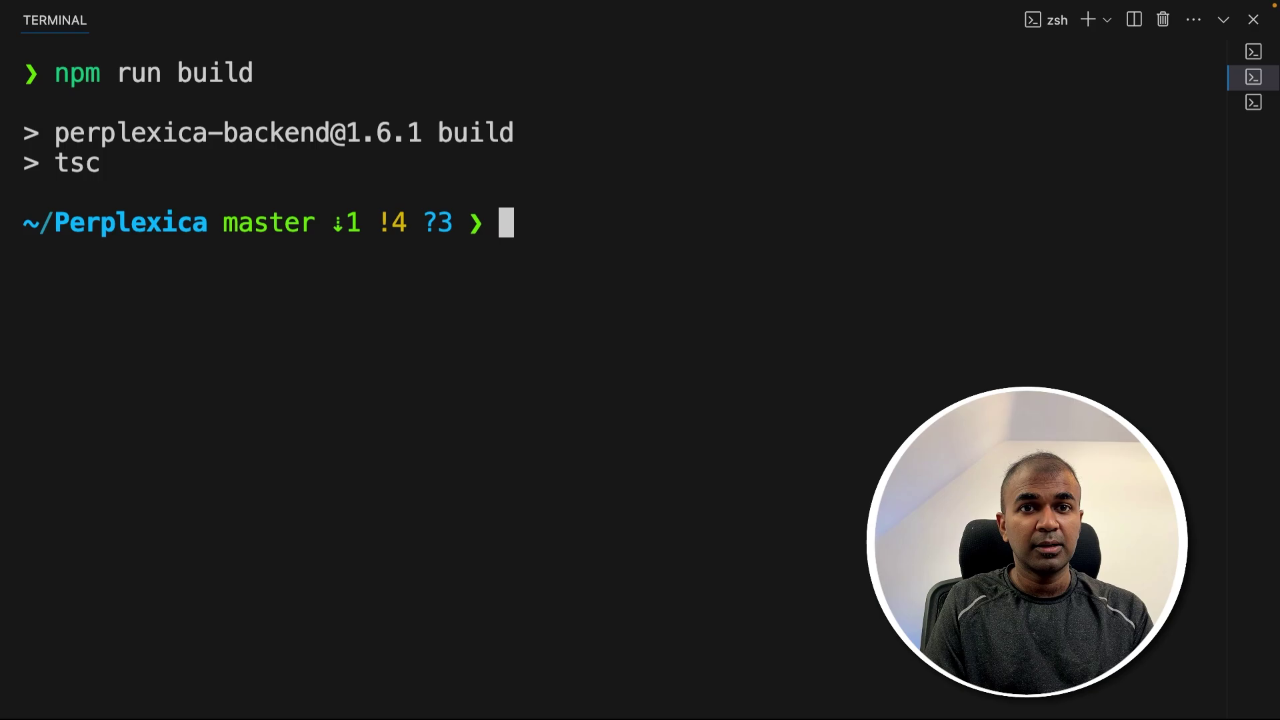
# Clear the terminal, run npm start, and confirm the server runs on port 3001.
pyautogui.write('clear')
pyautogui.press('Return')
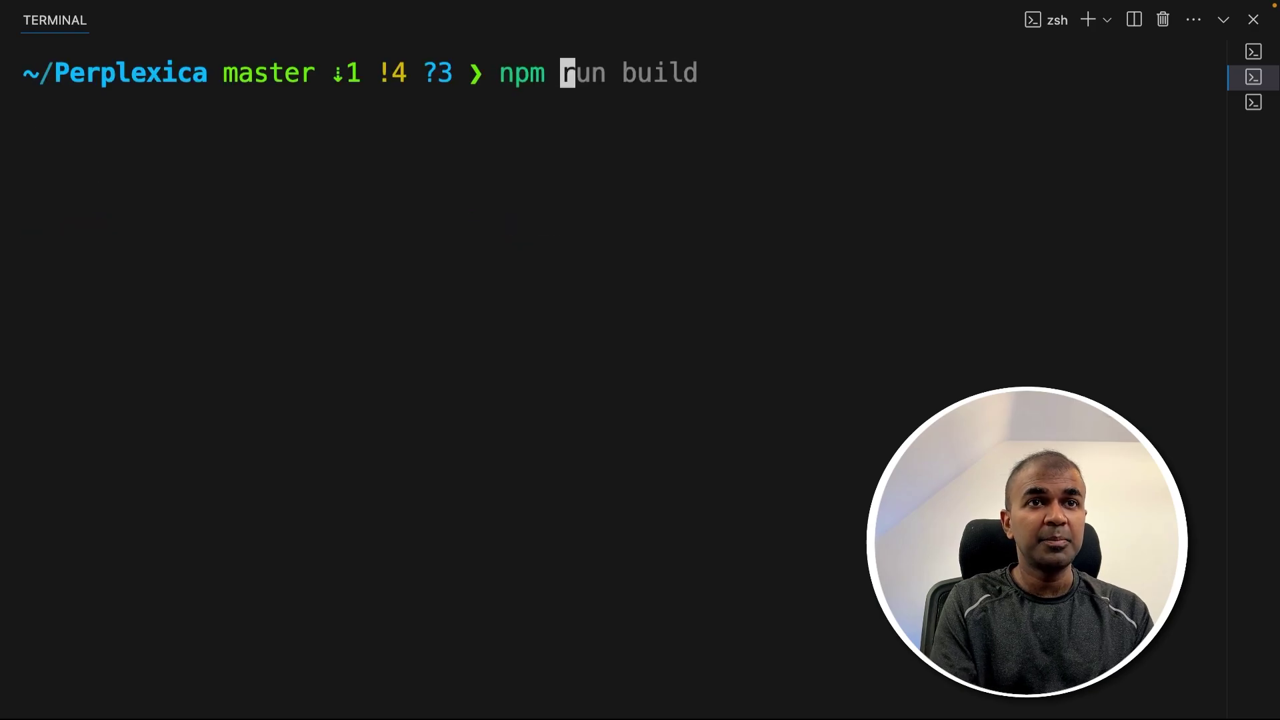
pyautogui.write('npm start')
pyautogui.press('Return')
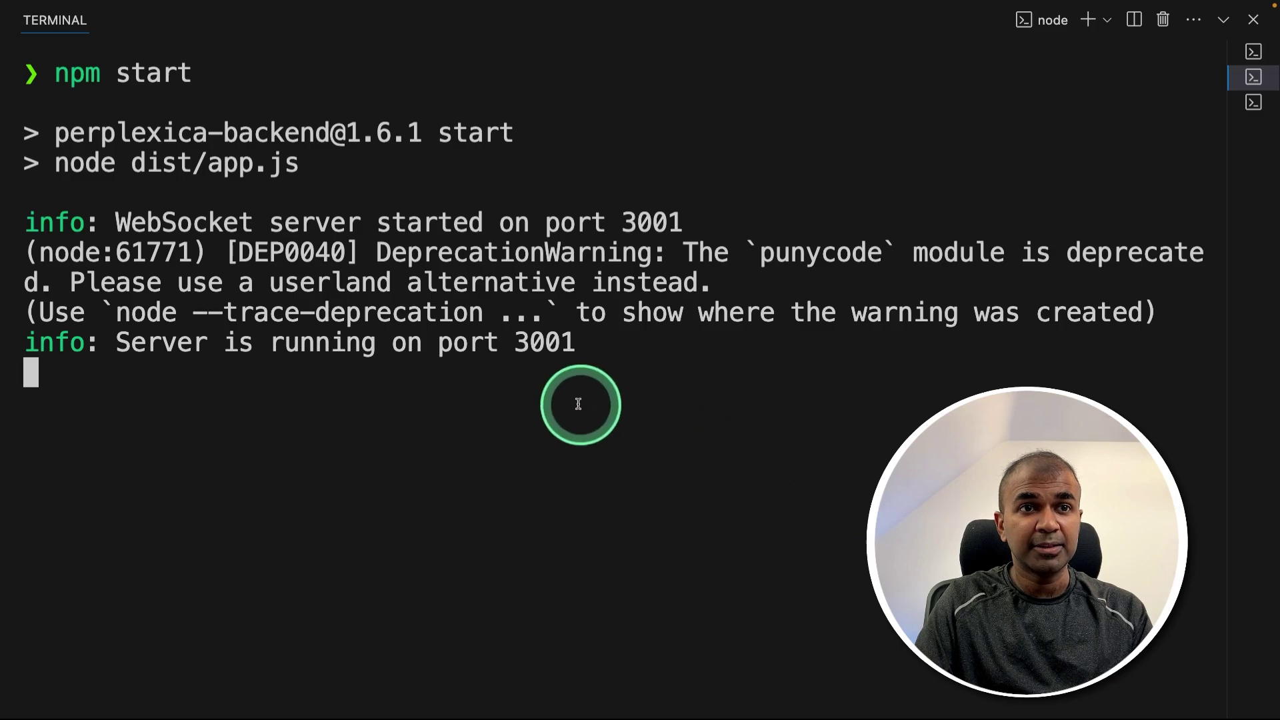
pyautogui.moveTo(600, 342); pyautogui.dragTo(270, 345)
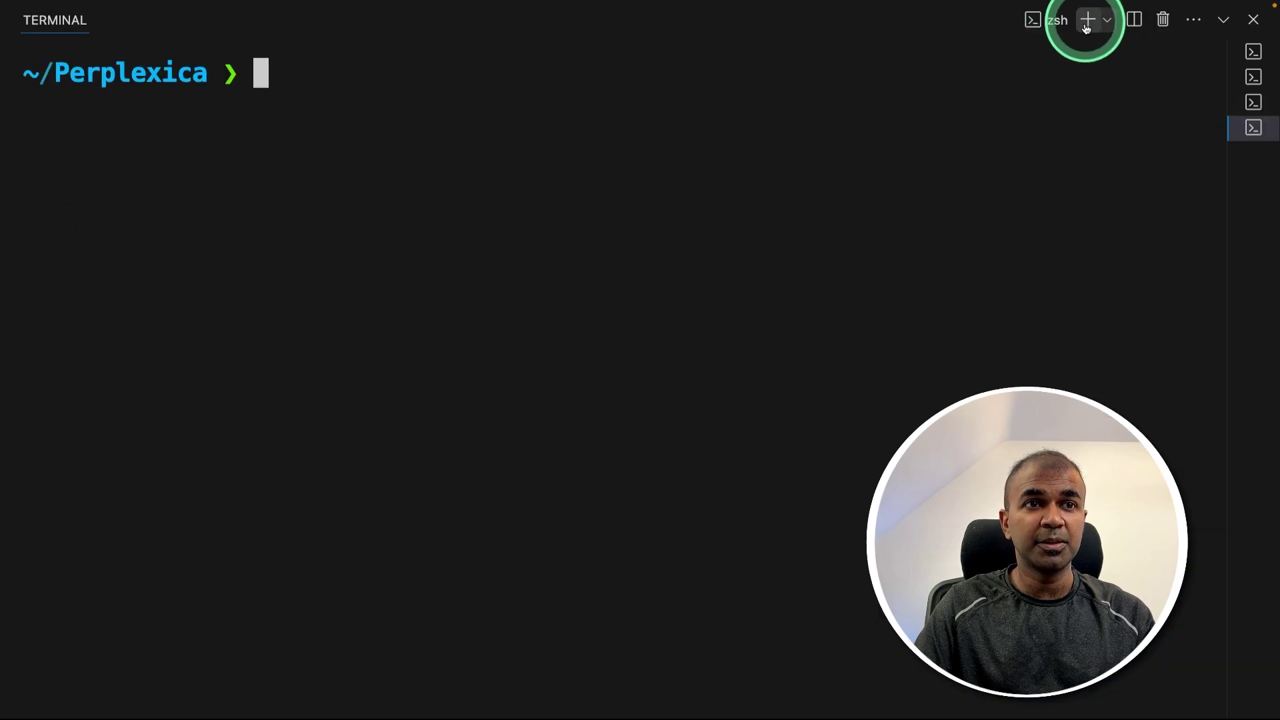
# Rename ui/.env.example to .env and review its localhost:3001 WebSocket and API URLs.
pyautogui.write('cd')
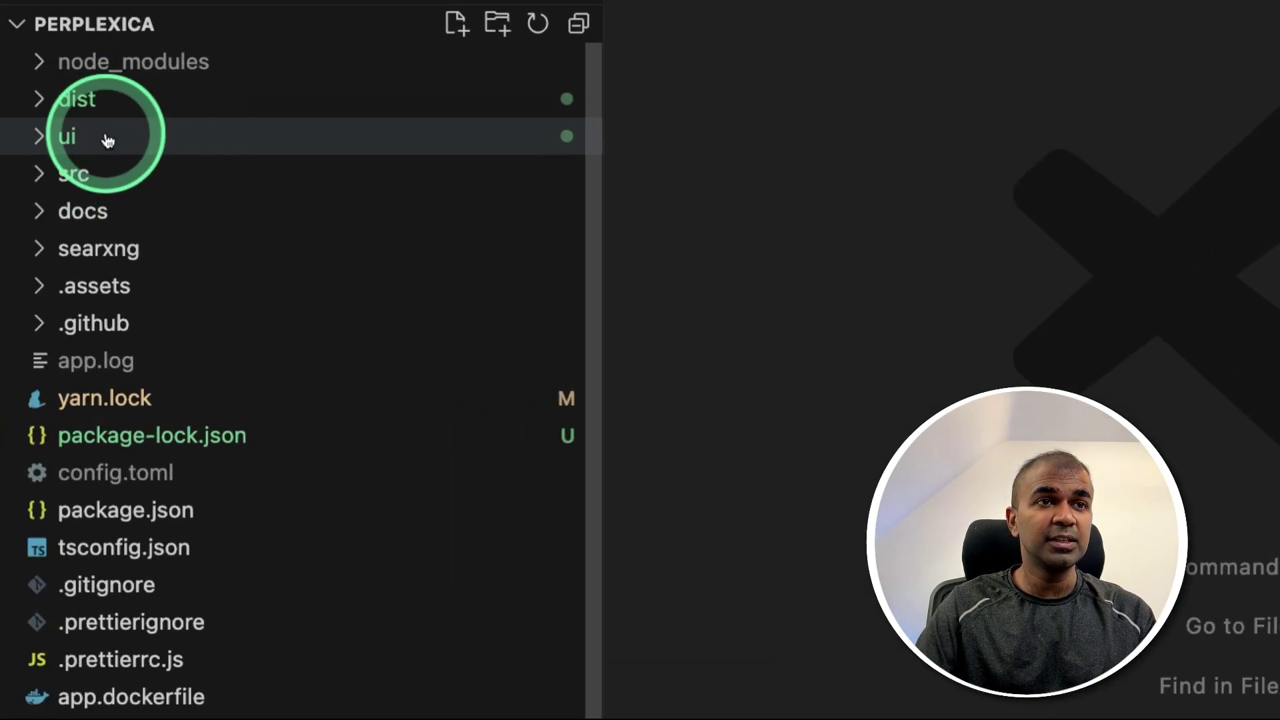
pyautogui.click(107, 141)
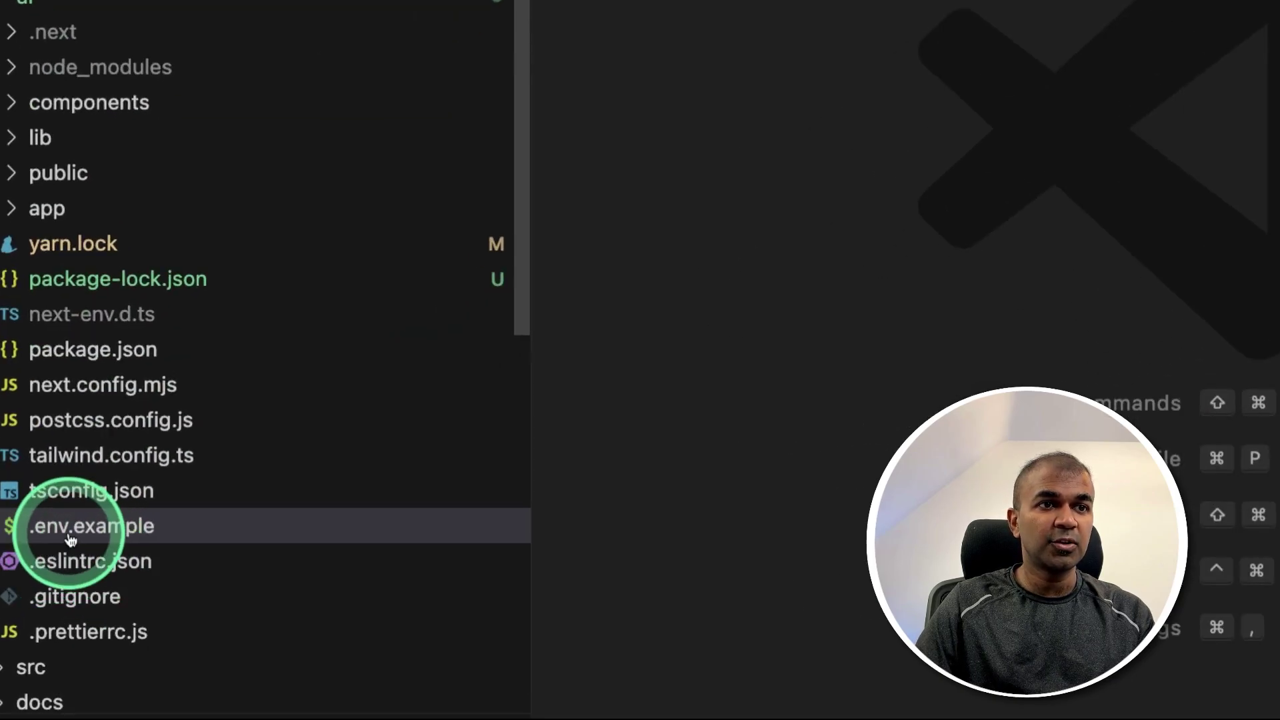
pyautogui.rightClick(113, 536)
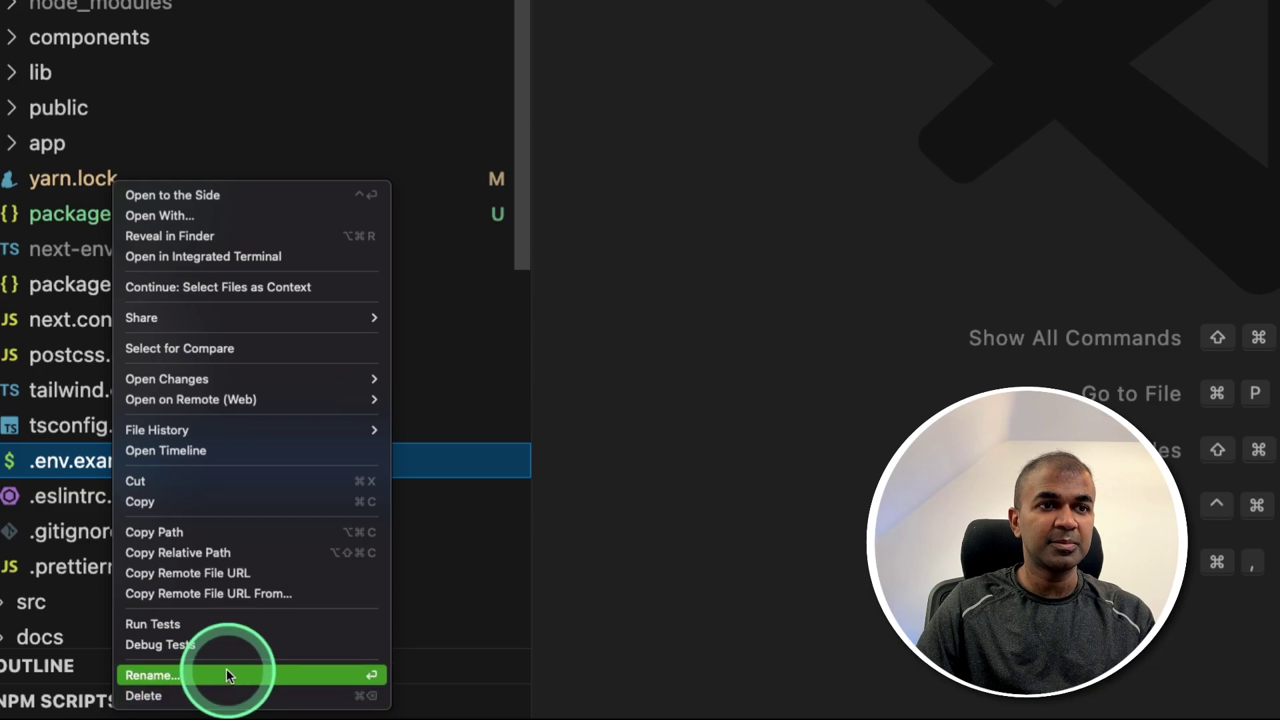
pyautogui.click(226, 675)
pyautogui.click(215, 463)
pyautogui.press('BackSpace')
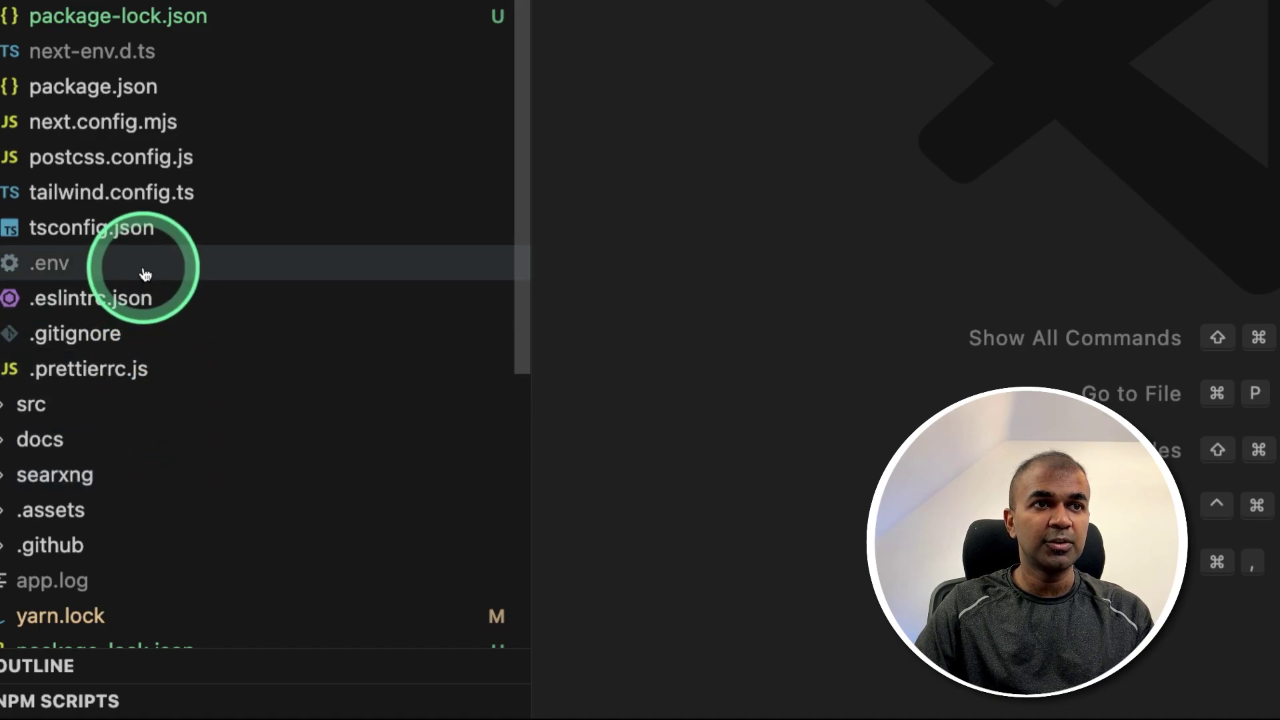
pyautogui.click(144, 272)
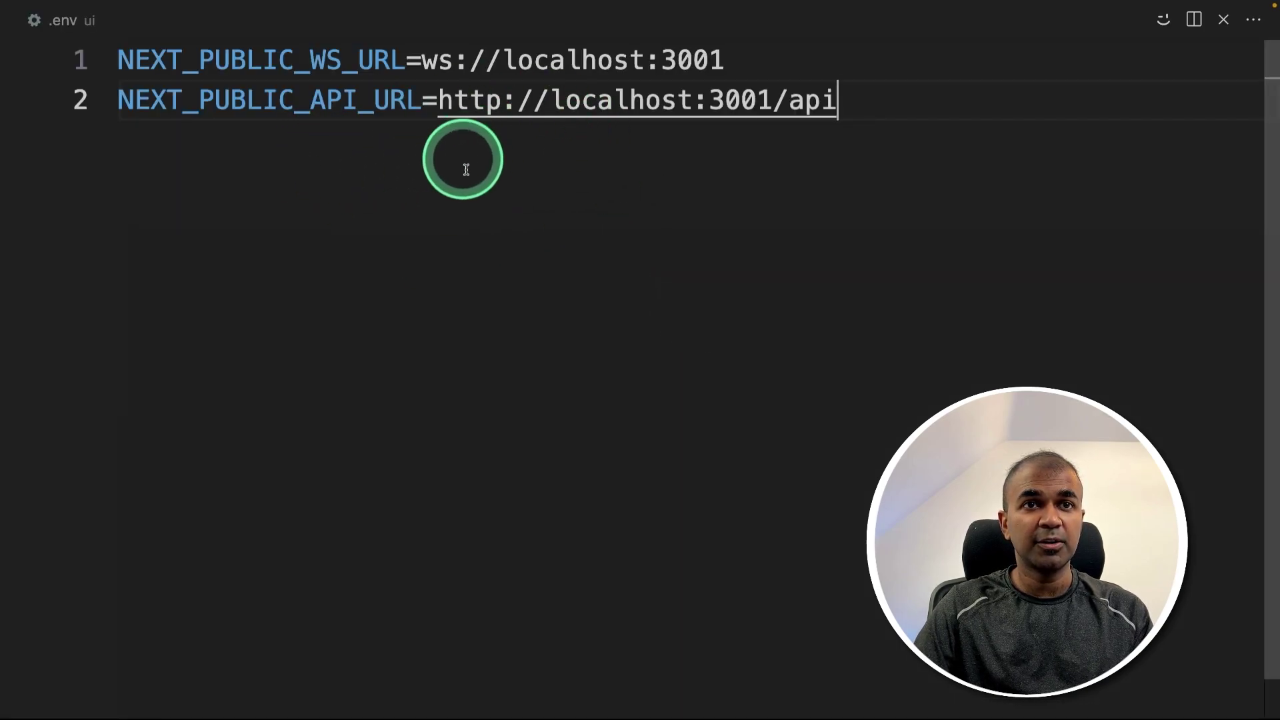
pyautogui.press('super+w')
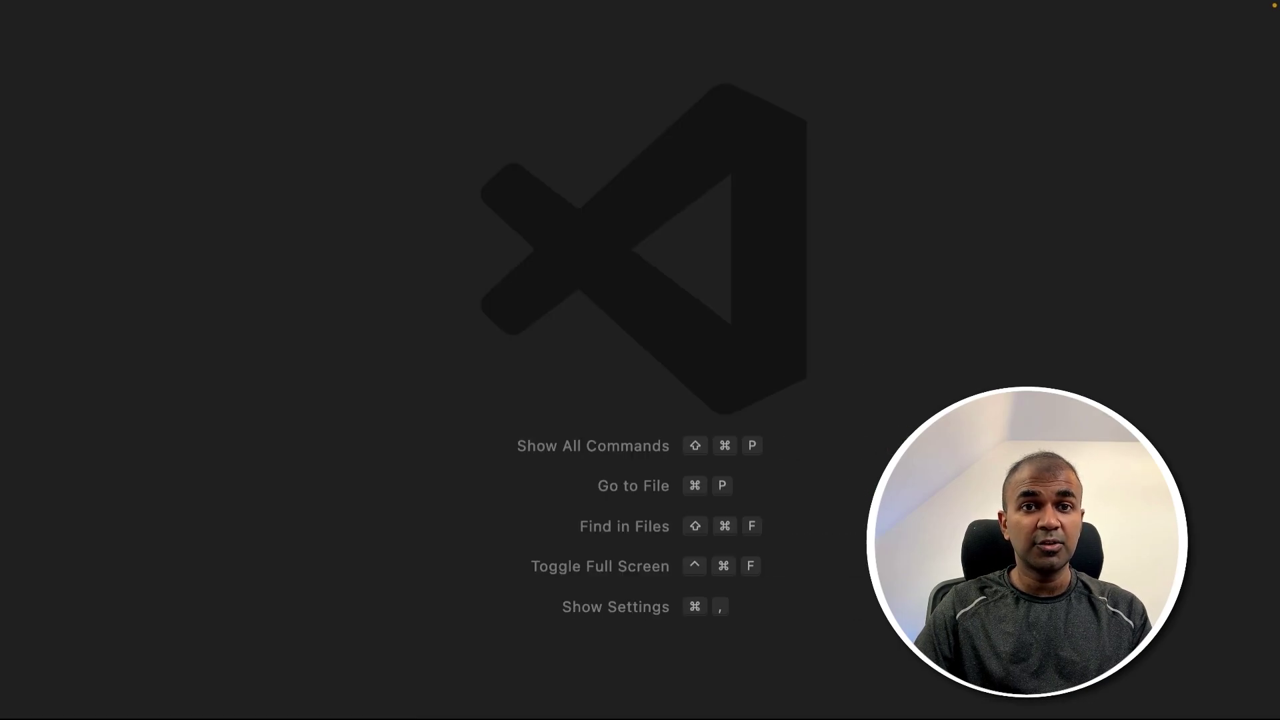
# In the ui terminal, clear the output and install frontend dependencies with npm i.
pyautogui.hotkey('ctrl', '`')
pyautogui.write('clear')
pyautogui.press('Return')
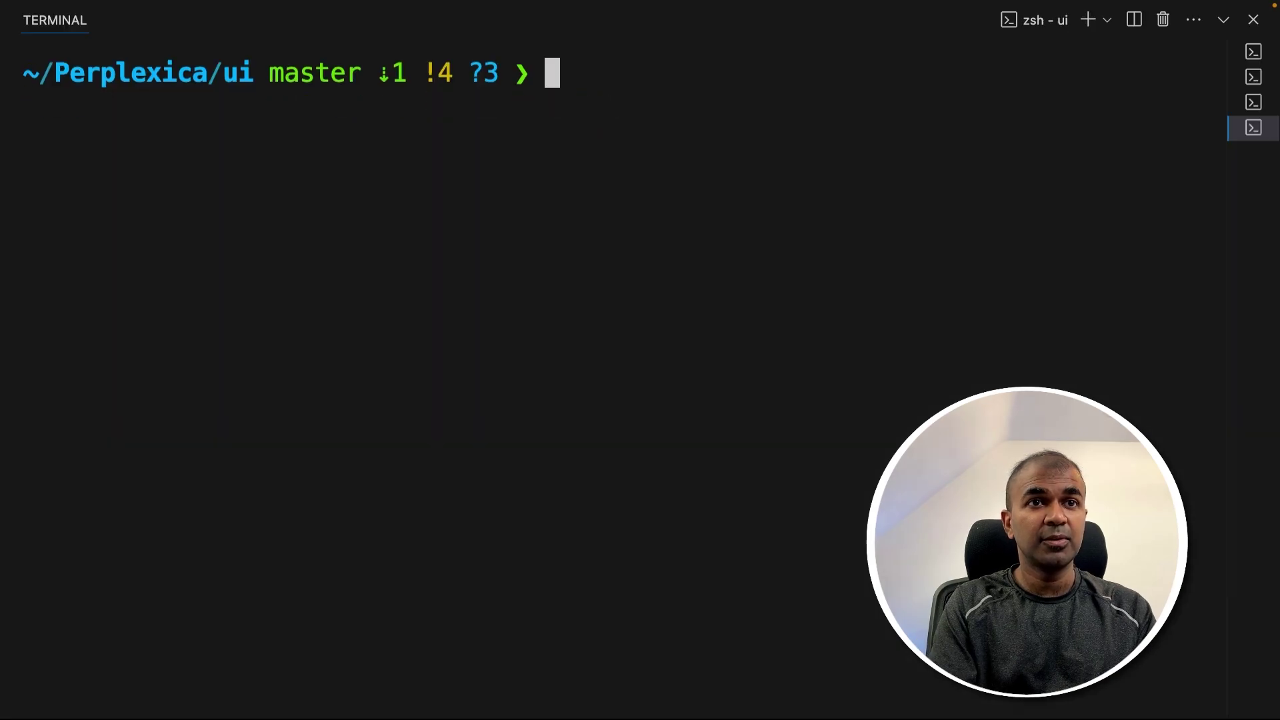
pyautogui.write('npm i')
pyautogui.press('Return')
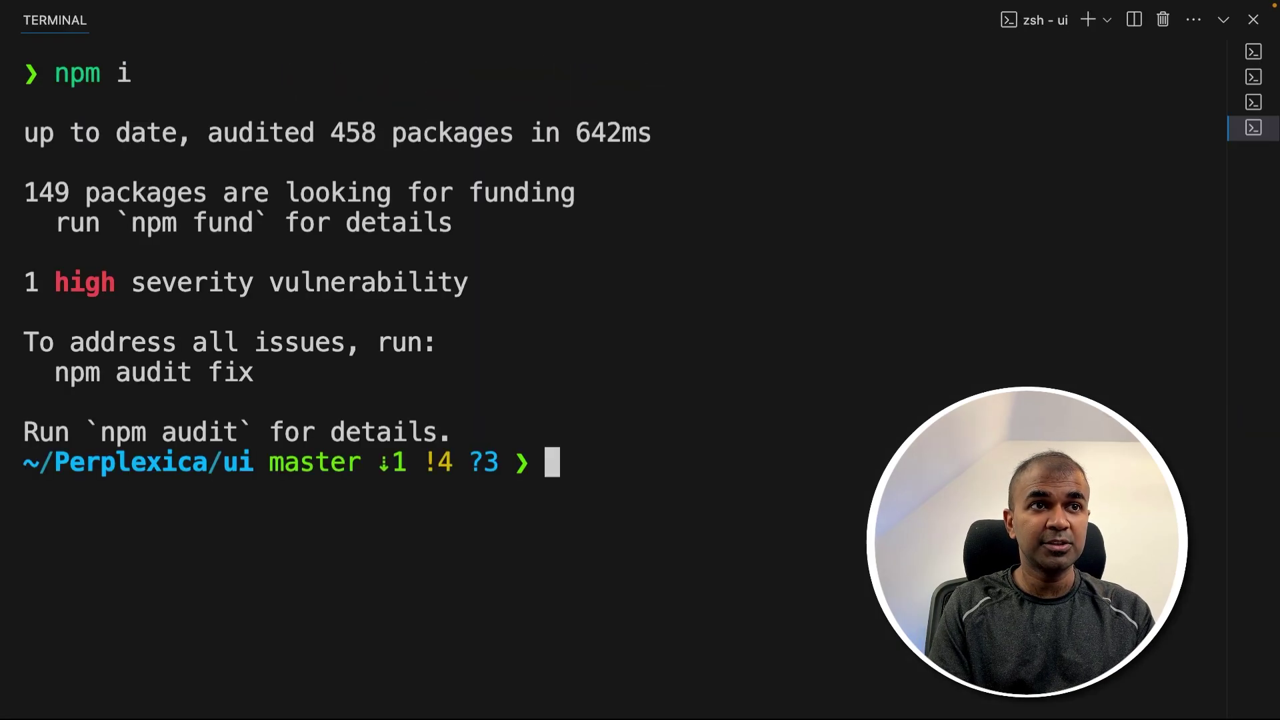
# Build the frontend with npm run build and start it with npm start.
pyautogui.hotkey('ctrl', 'l')
pyautogui.write('npm run build')
pyautogui.press('Return')
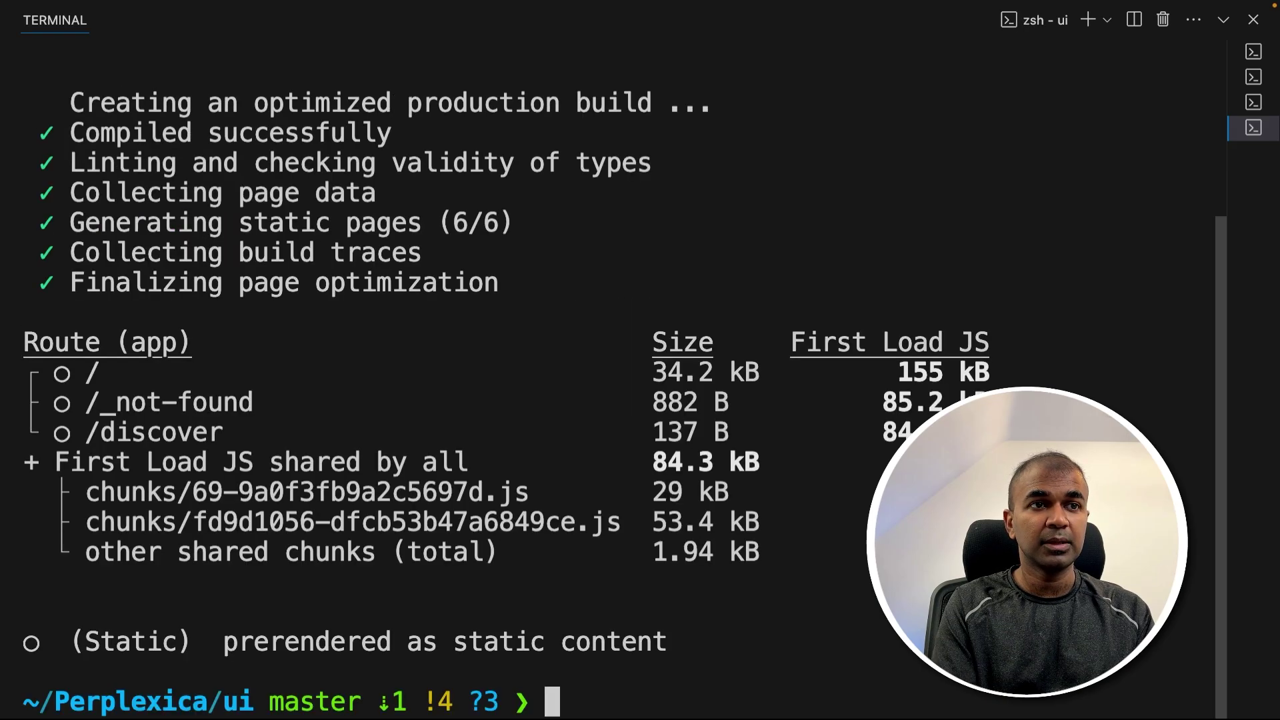
pyautogui.hotkey('ctrl', 'l')
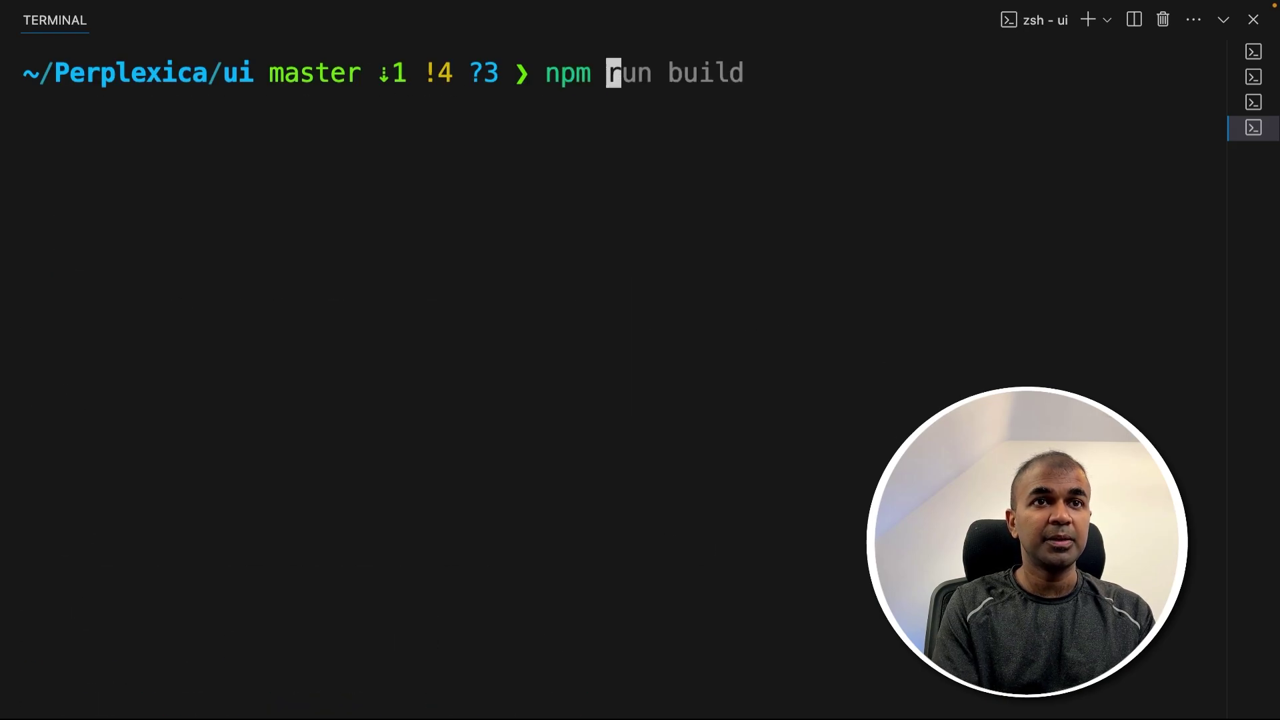
pyautogui.press('Return')
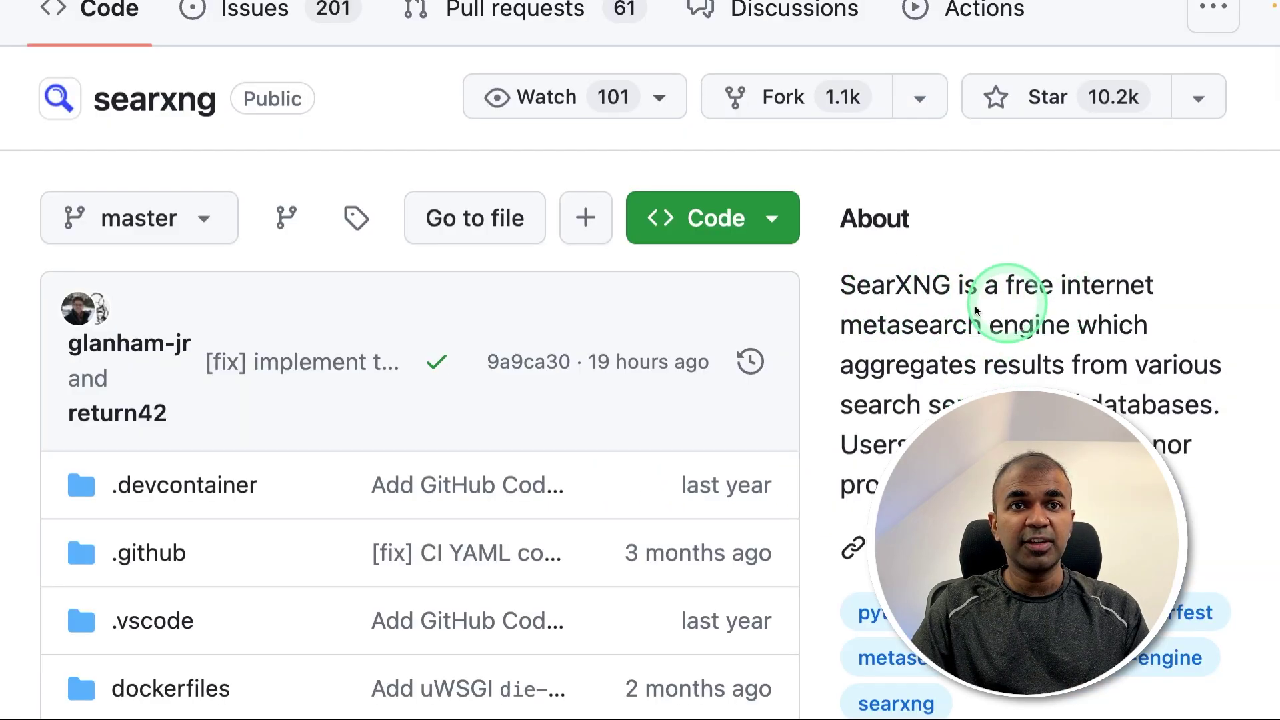
# Scroll through the searxng/searxng GitHub repository page.
pyautogui.scroll(2, 1051, 351)
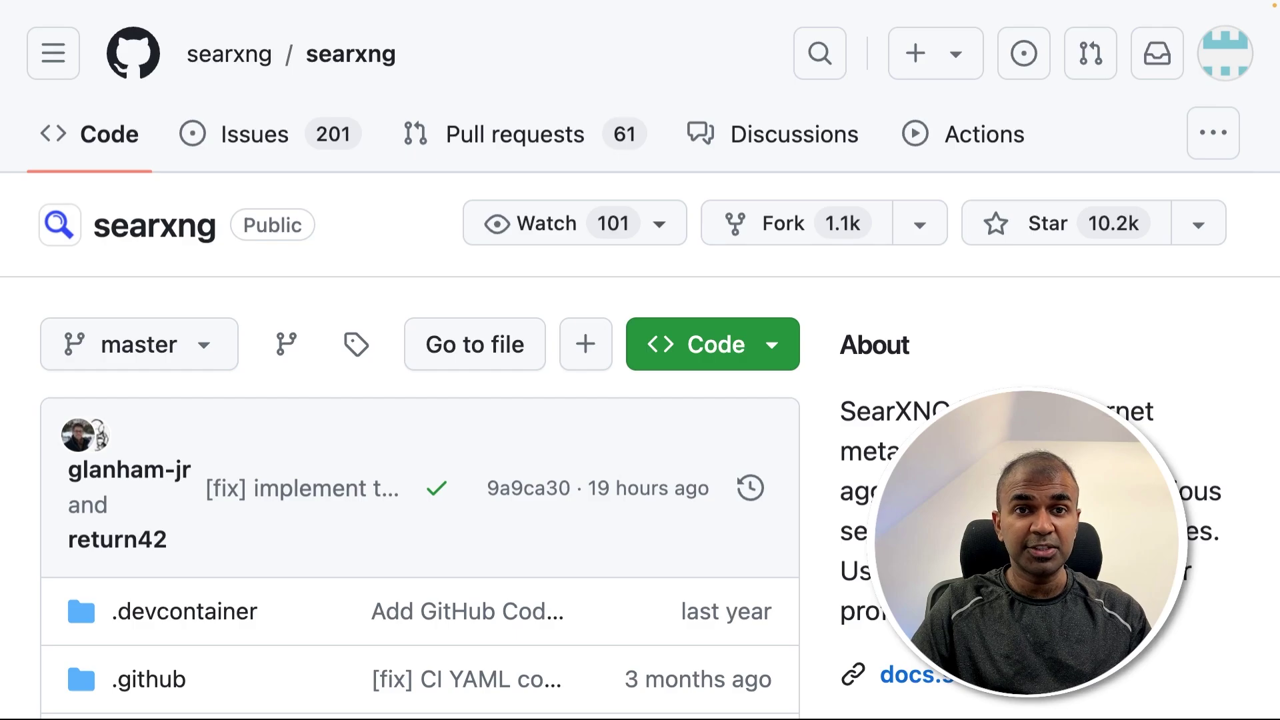
pyautogui.scroll(-2, 640, 400)
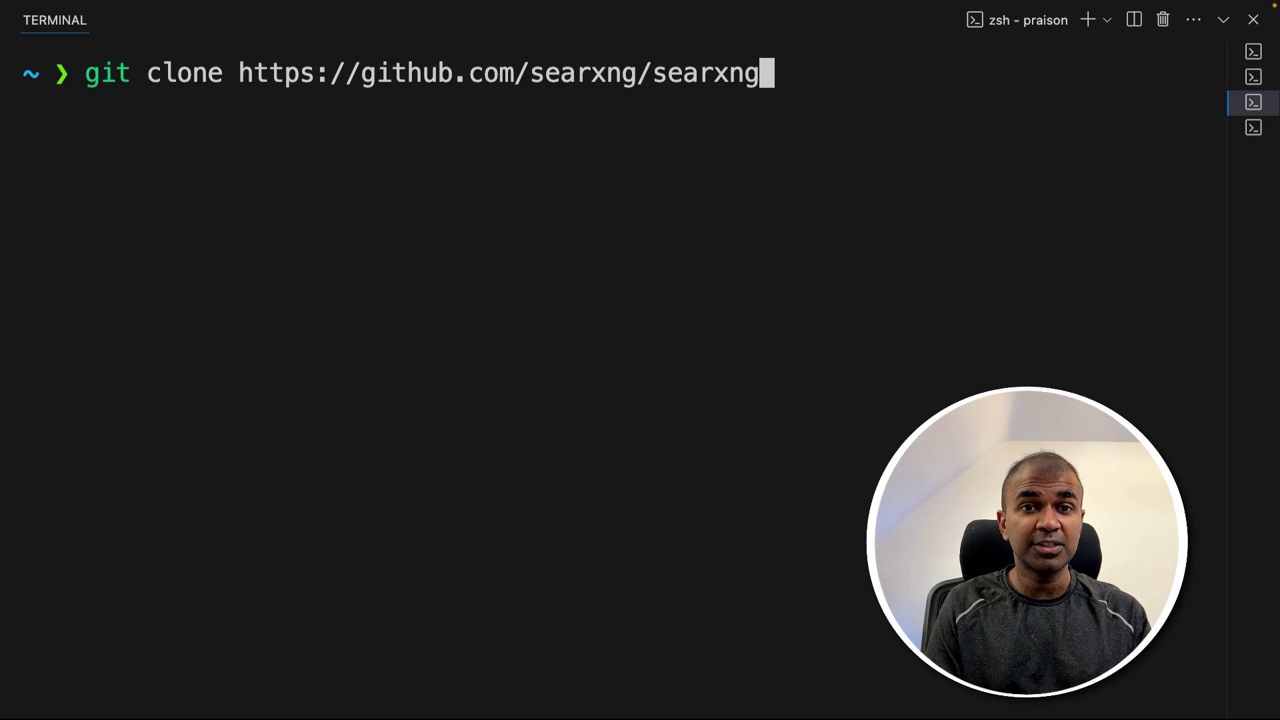
# Cancel the clone command, cd into searxng, and open searx/settings.yml.
pyautogui.hotkey('ctrl', 'c')
pyautogui.write('cd')
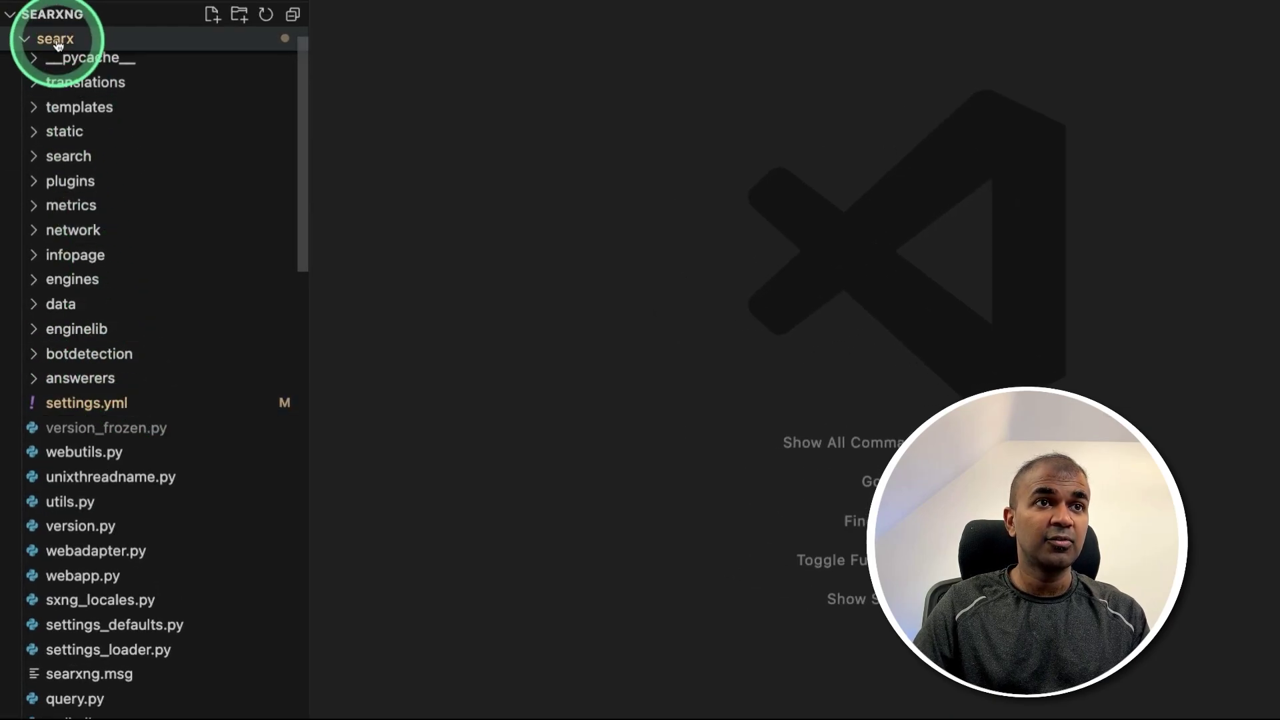
pyautogui.click(92, 406)
# Add a '- json' entry below html in the formats list.
pyautogui.scroll(10, 333, 417)
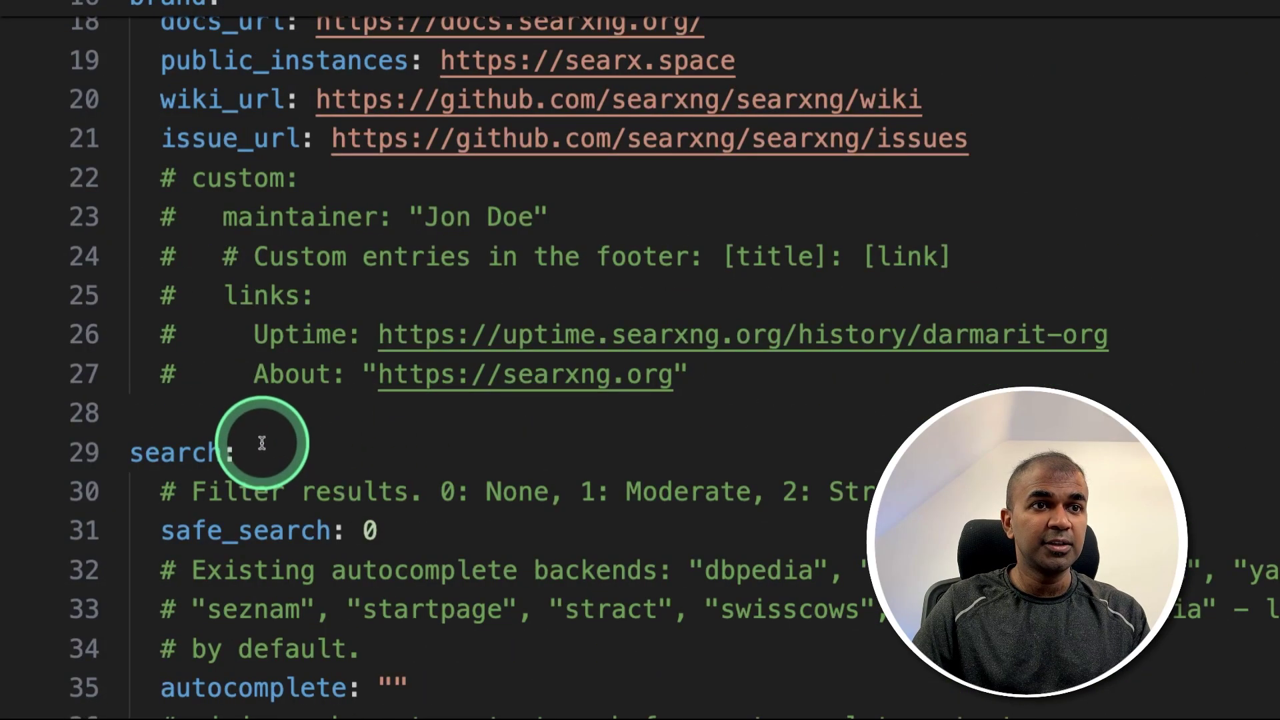
pyautogui.doubleClick(137, 453)
pyautogui.scroll(-9, 337, 464)
pyautogui.scroll(-7, 328, 492)
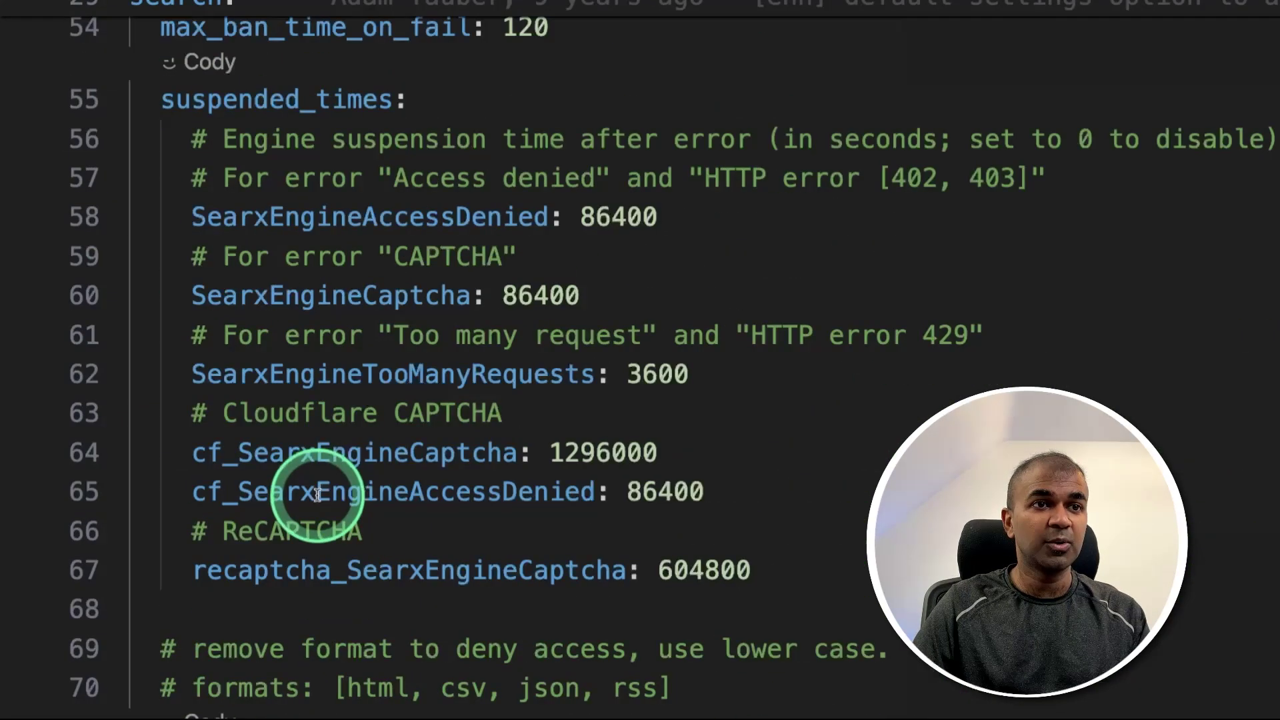
pyautogui.click(285, 369)
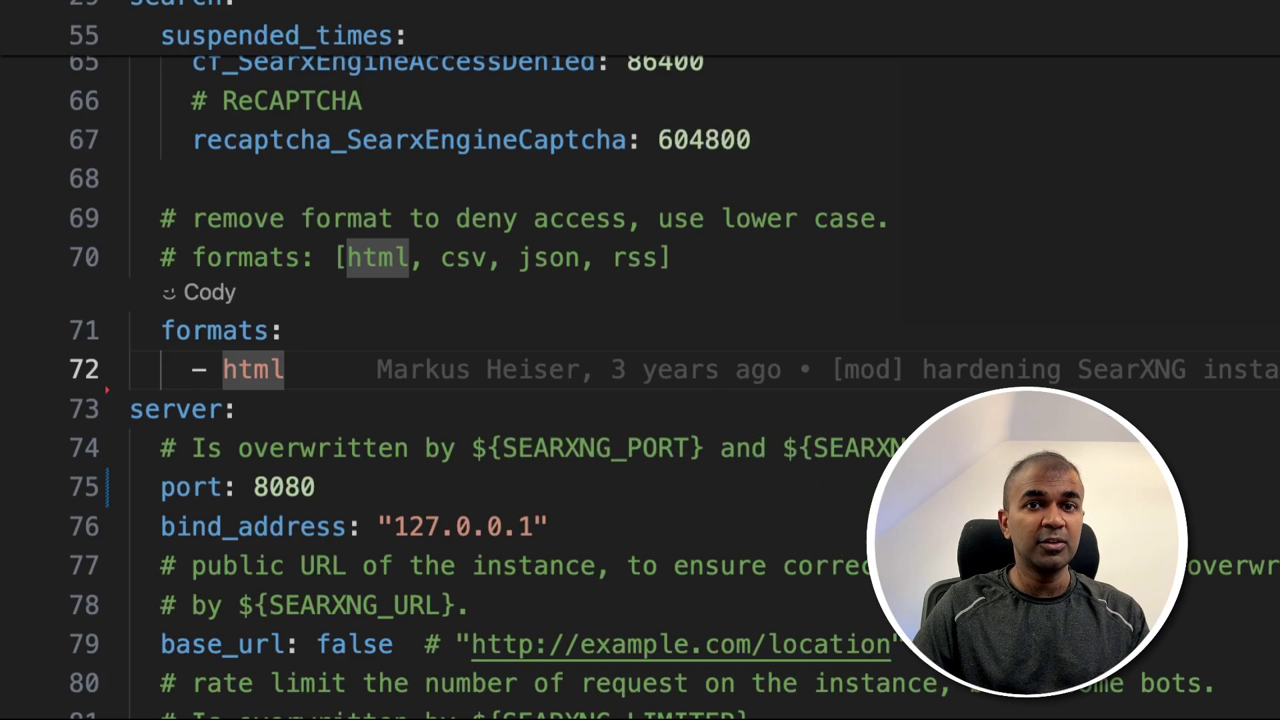
pyautogui.press('Return')
pyautogui.write('- json')
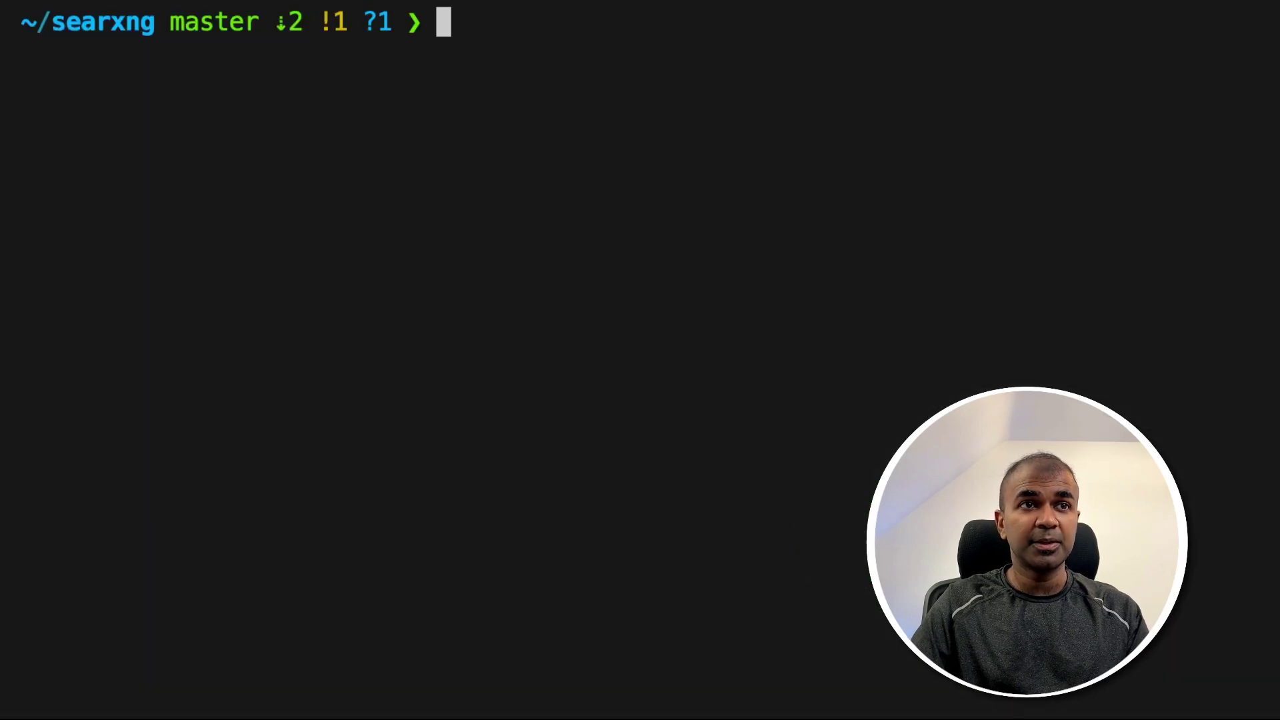
# Build the SearXNG image with make docker.build, then run it detached on port 32768:8080.
pyautogui.write('make do')
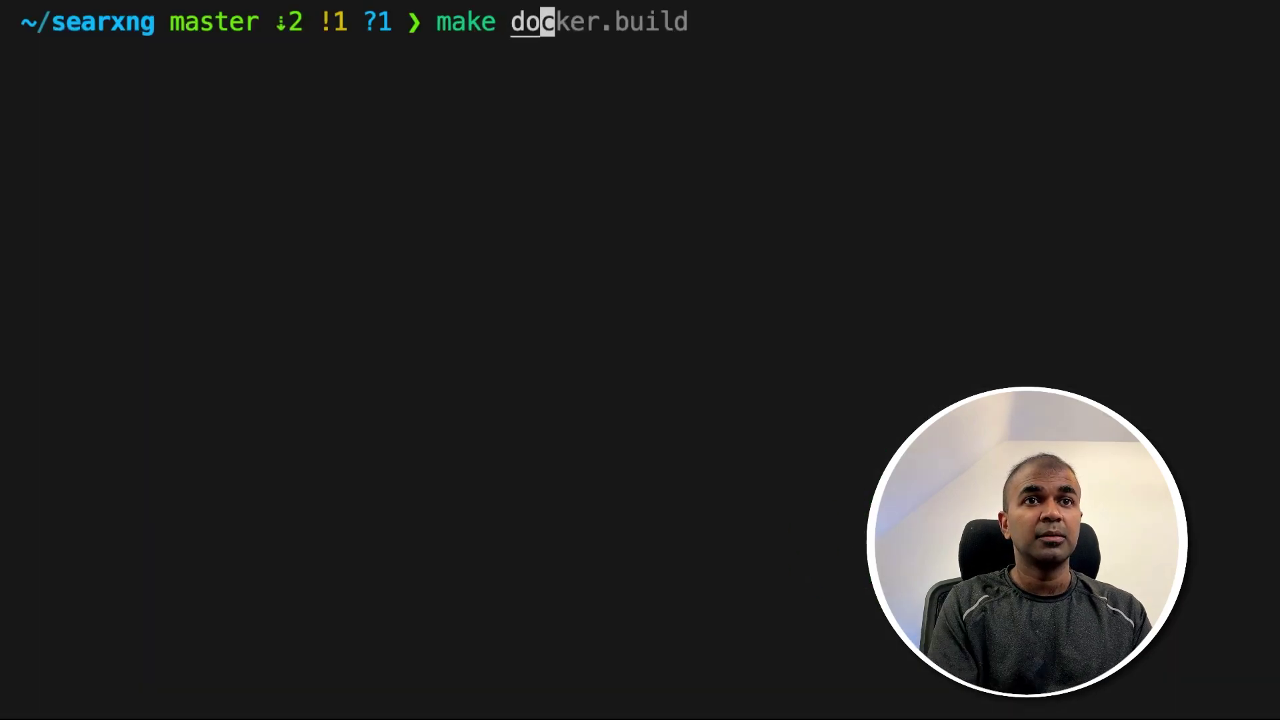
pyautogui.write('cker.build')
pyautogui.press('Return')
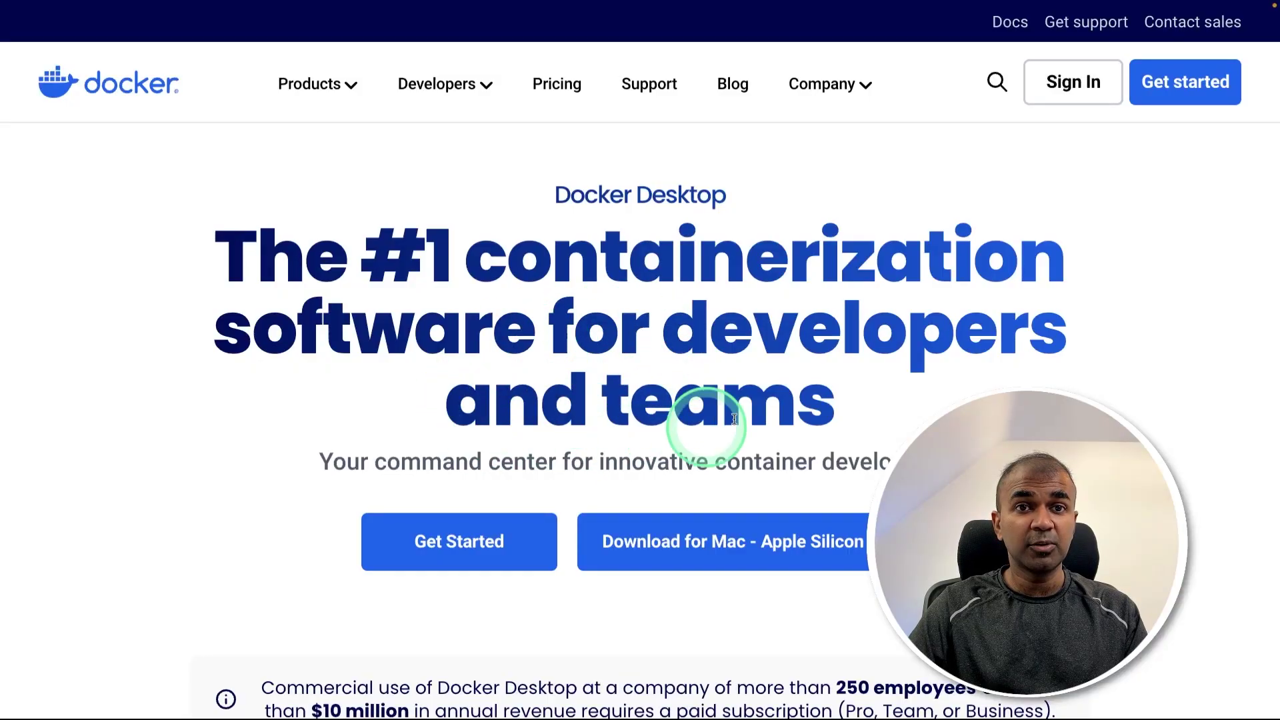
pyautogui.write('clear')
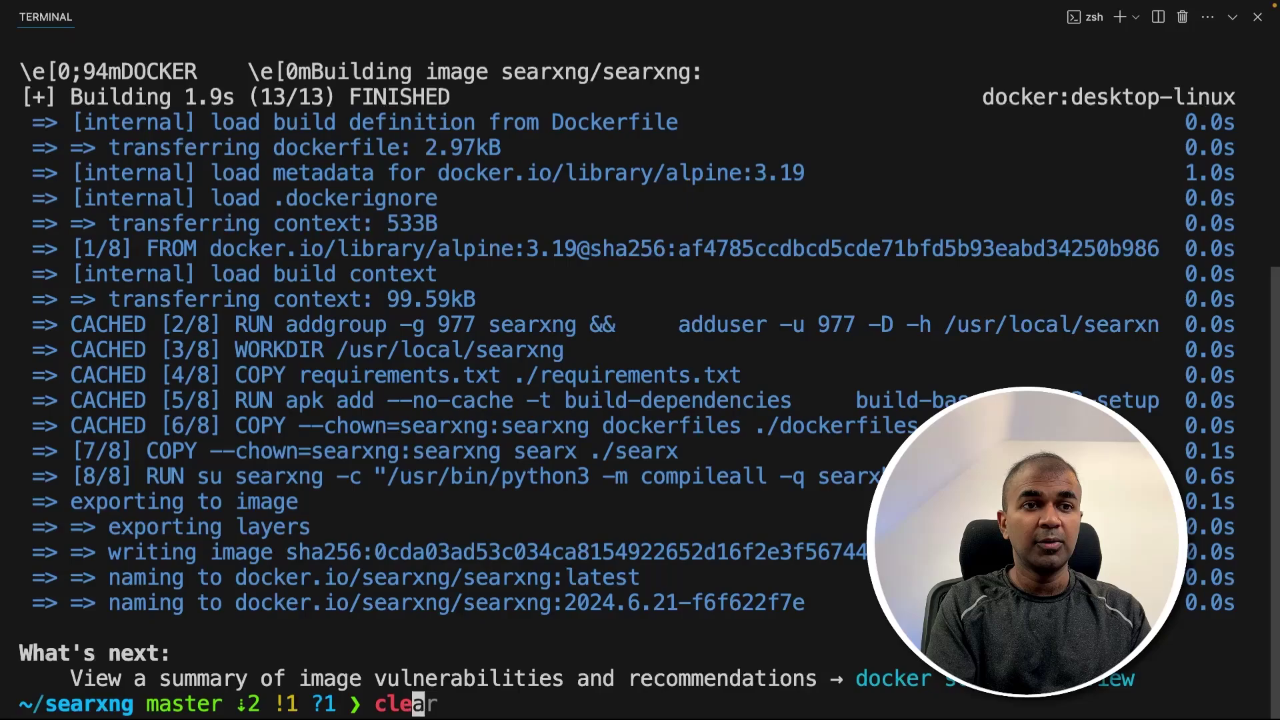
pyautogui.press('Return')
pyautogui.write('docker run')
pyautogui.press('Right')
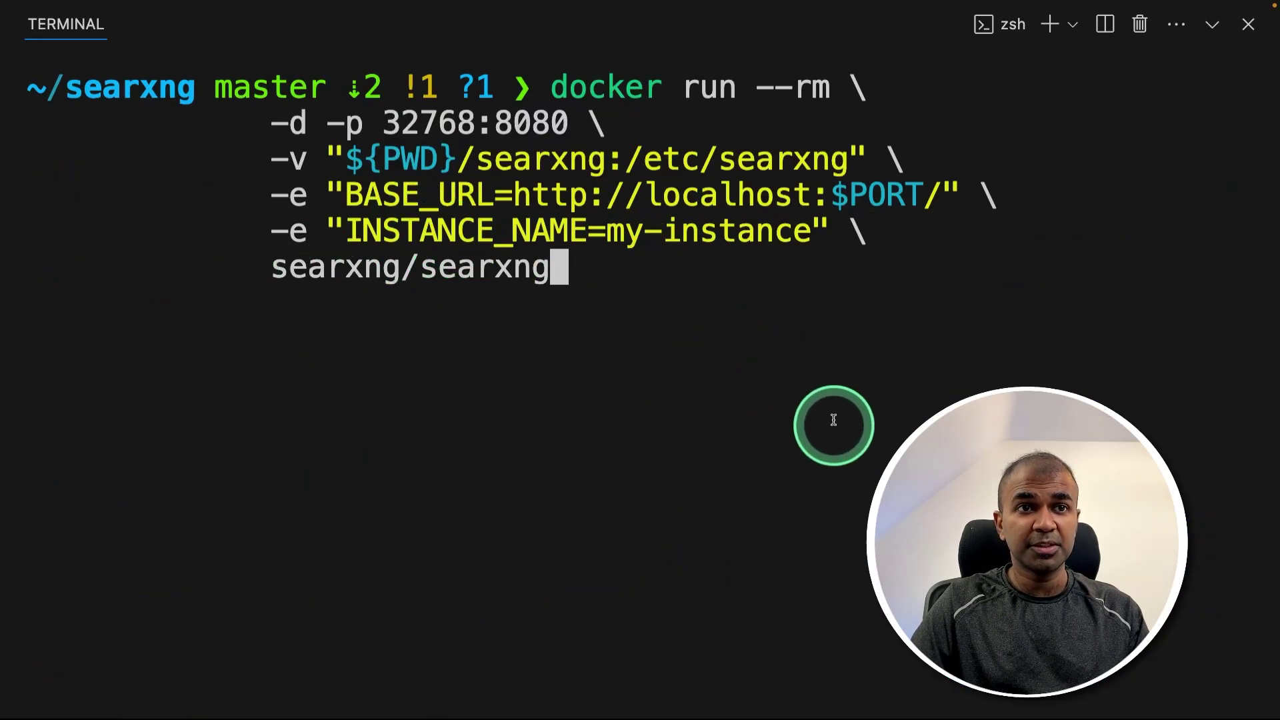
pyautogui.press('Return')
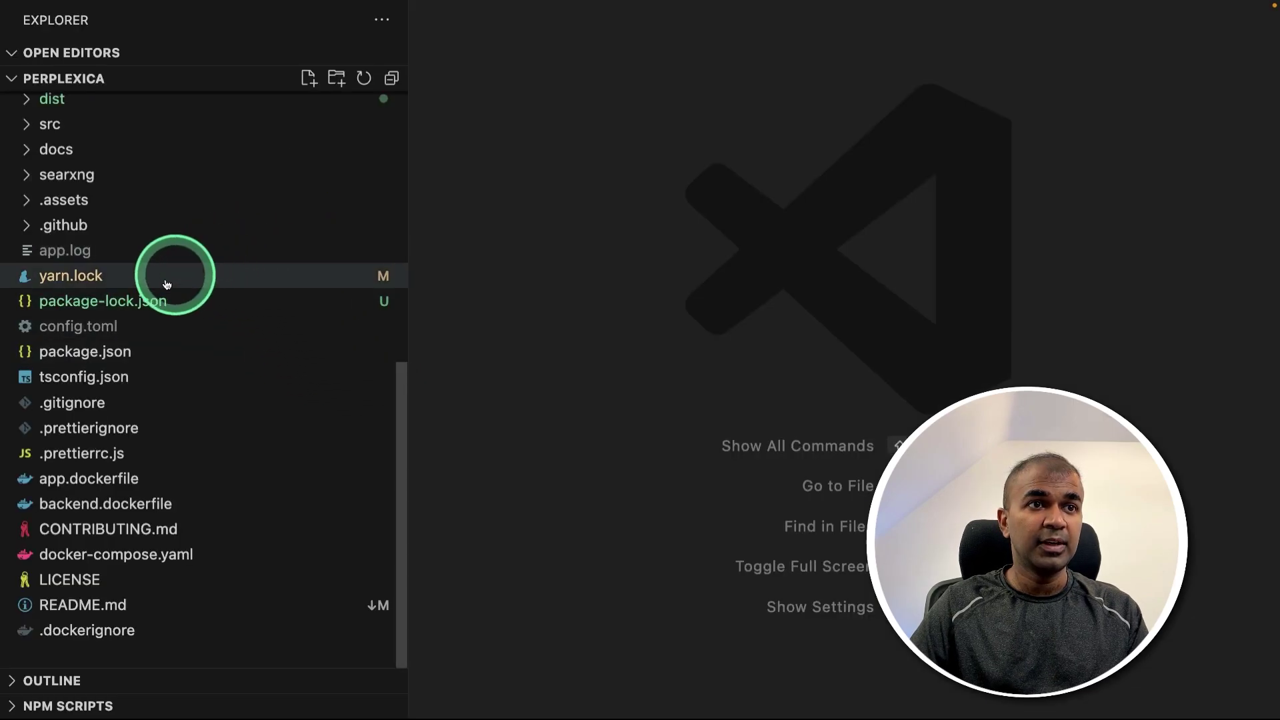
# Confirm config.toml sets the SearXNG port to 32768 and docker ps shows the container publishing 32768.
pyautogui.click(133, 333)
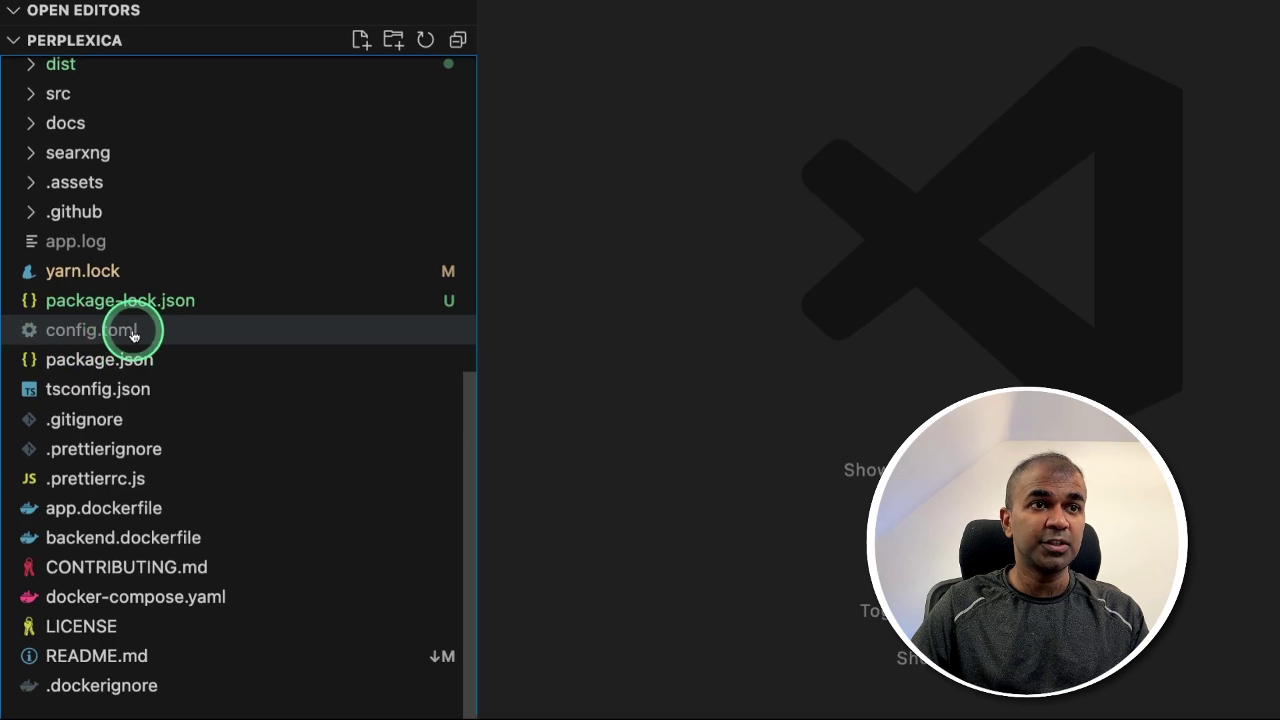
pyautogui.moveTo(659, 303); pyautogui.dragTo(758, 306)
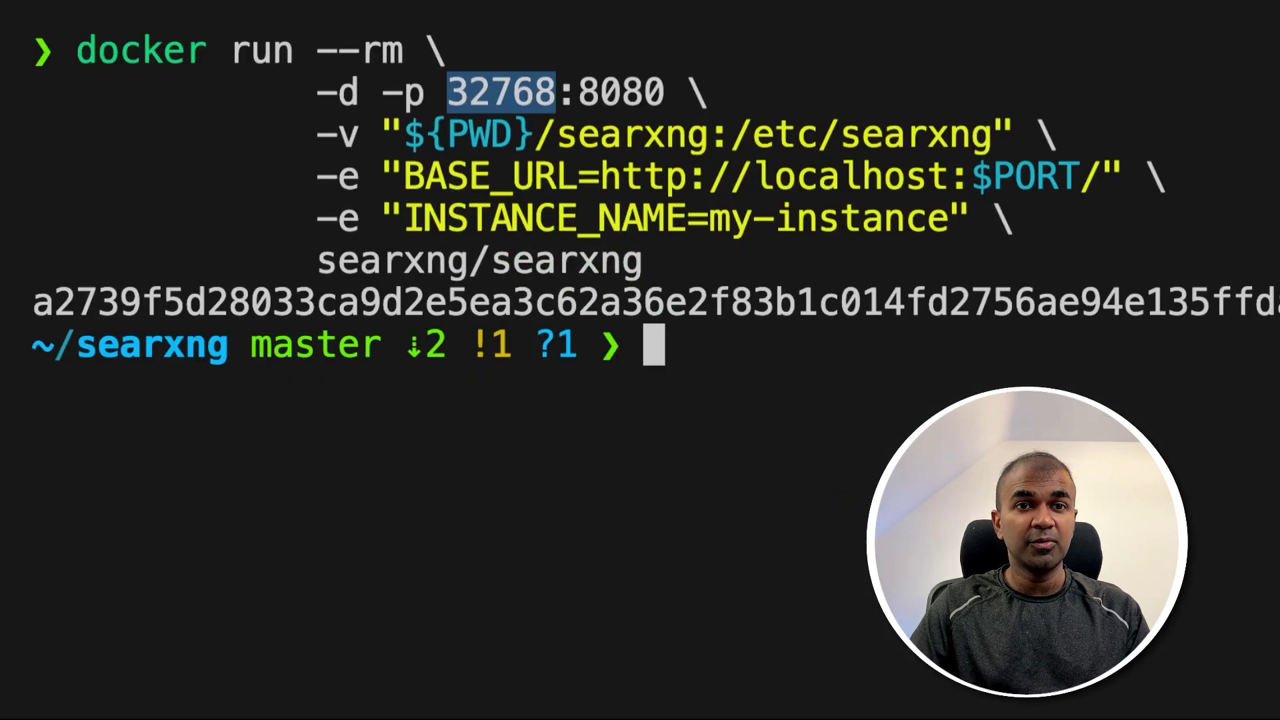
pyautogui.write('clear')
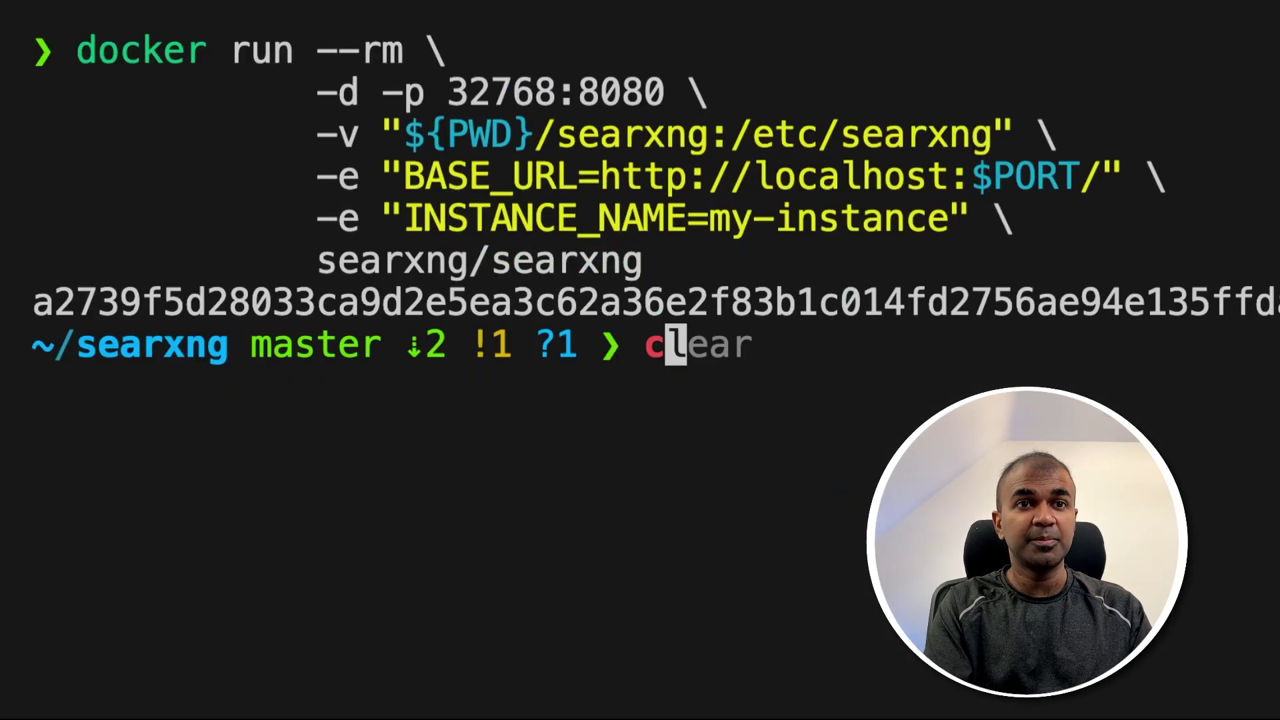
pyautogui.press('Return')
pyautogui.write('docker ps')
pyautogui.press('Return')
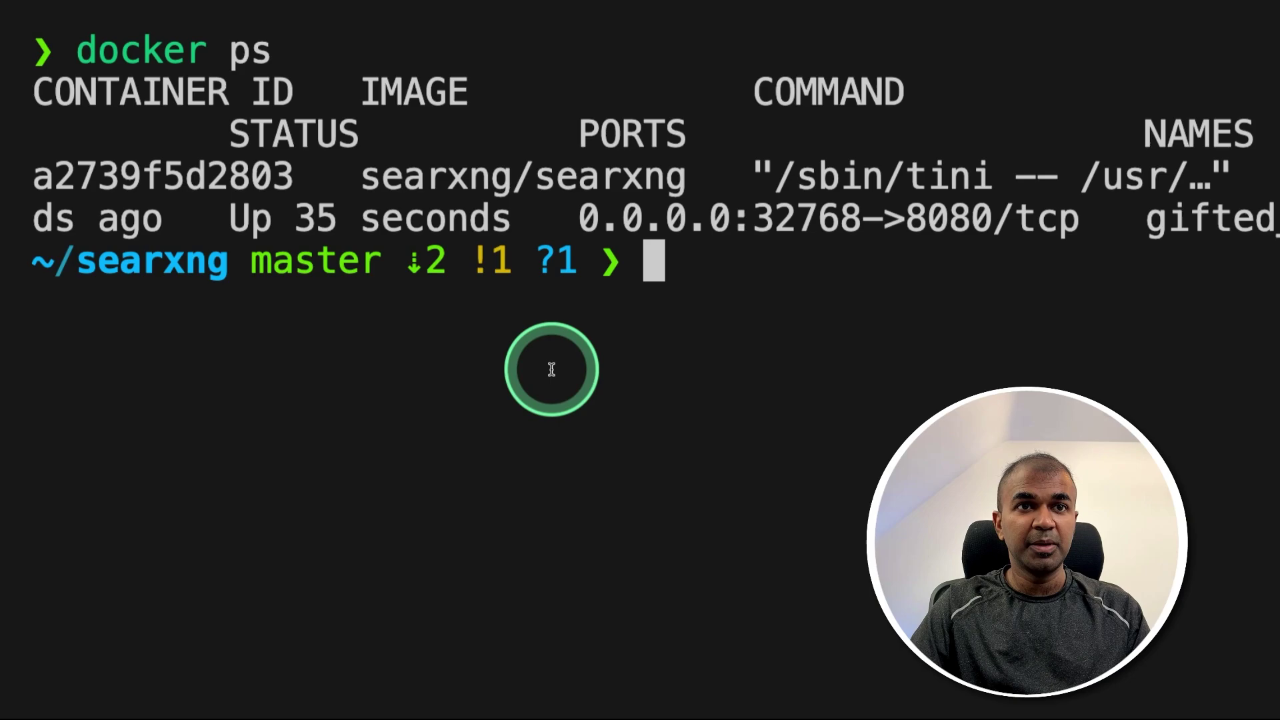
pyautogui.moveTo(579, 220); pyautogui.dragTo(861, 231)
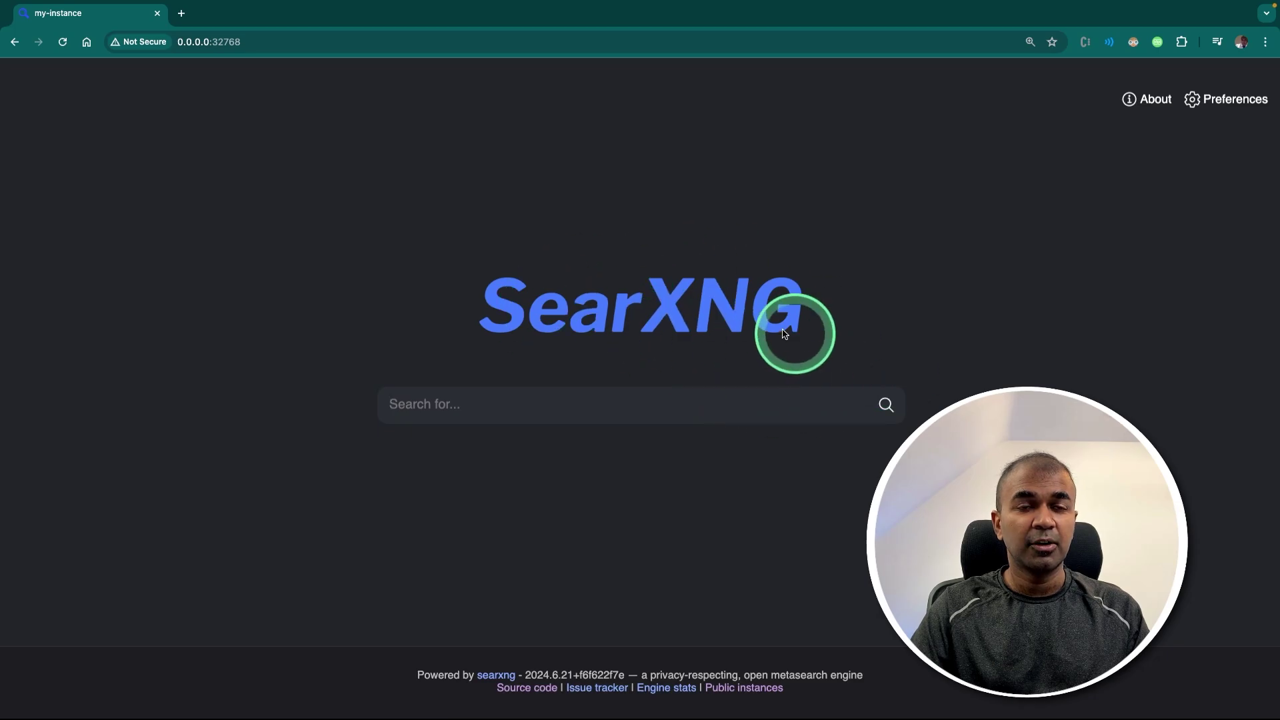
# Start a test search in the local SearXNG 'Search for...' box at 0.0.0.0:32768.
pyautogui.click(615, 411)
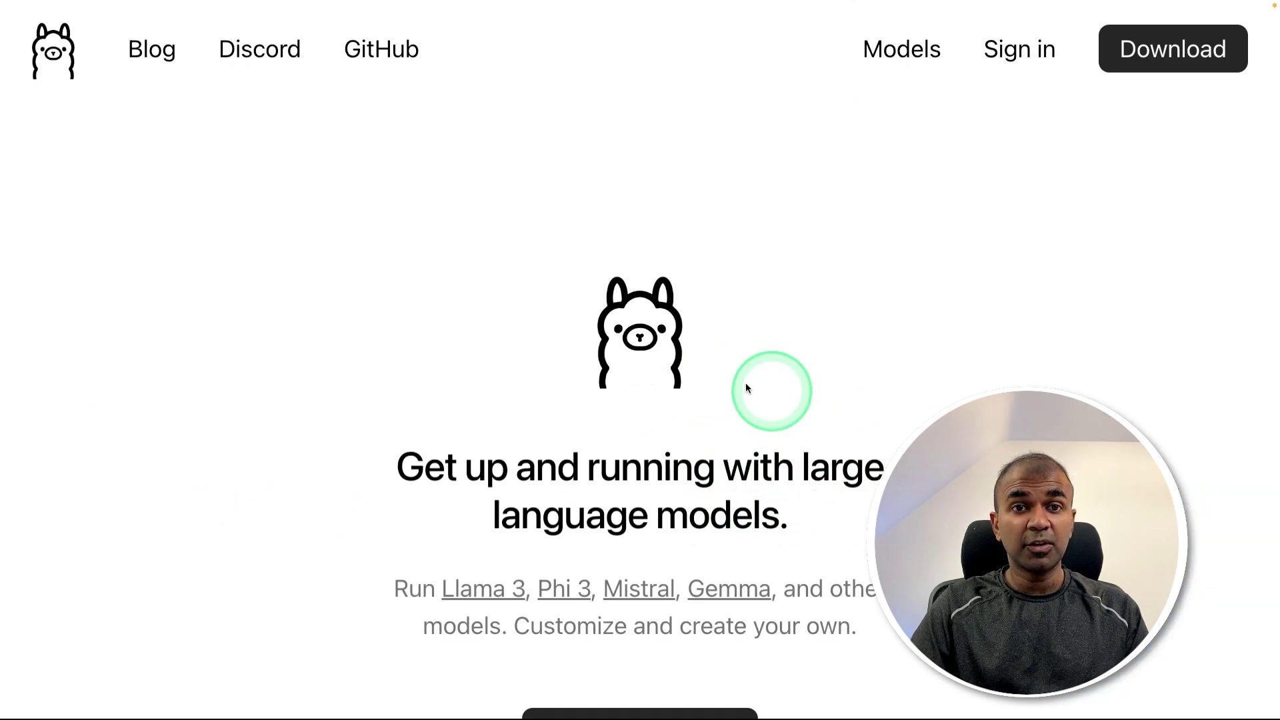
# Run ollama pull llama3 in the terminal to download the llama3 model.
pyautogui.scroll(-4, 810, 473)
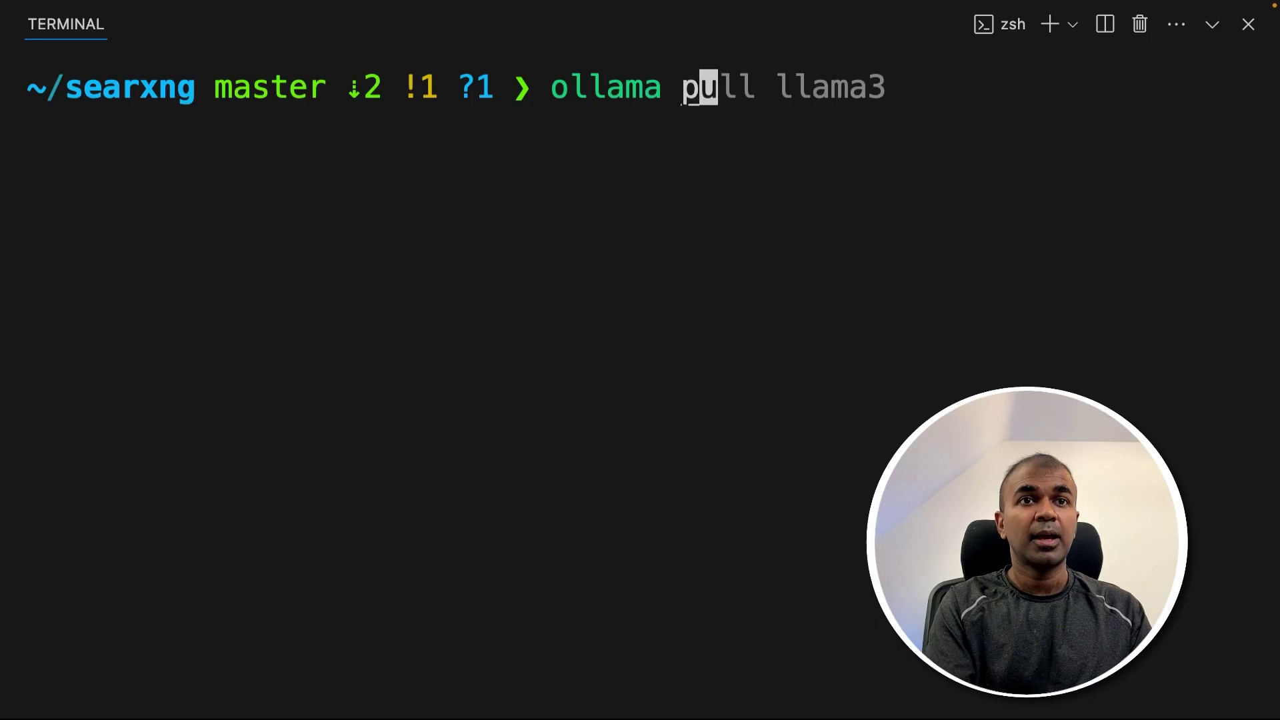
pyautogui.press('Return')
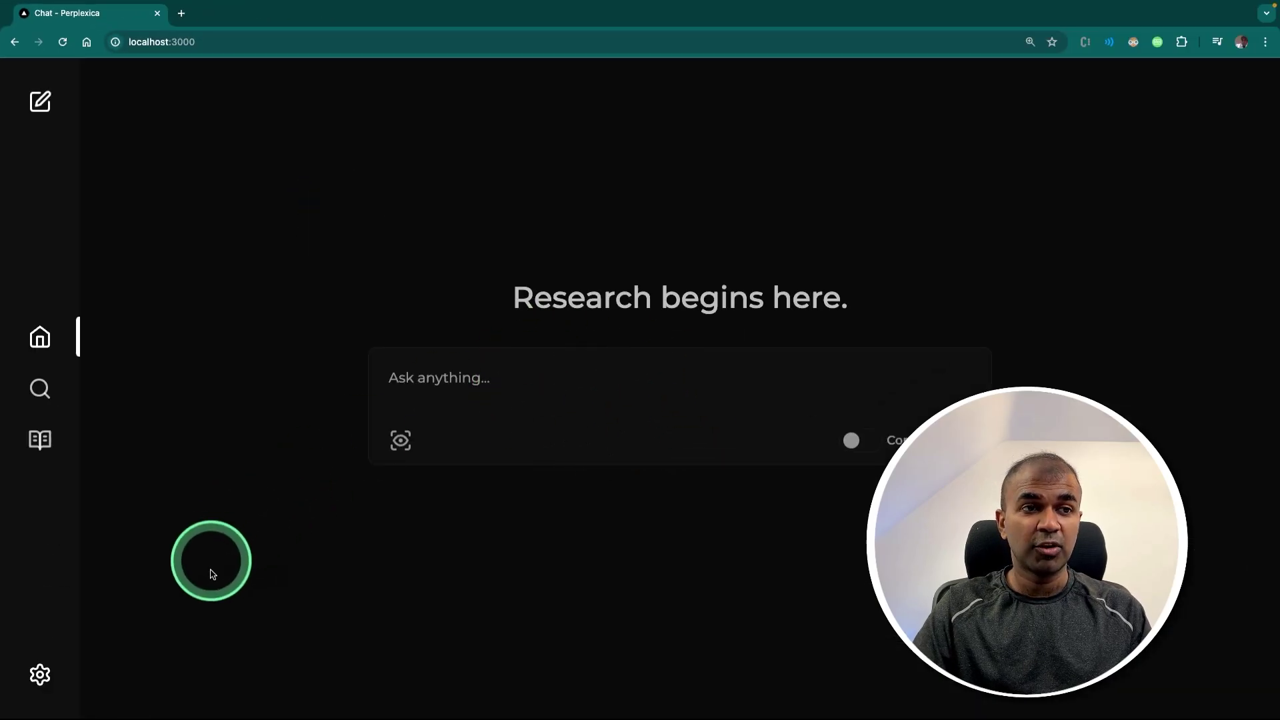
# In Perplexica settings, keep Ollama as provider and choose llama3:latest as the chat model.
pyautogui.click(40, 675)
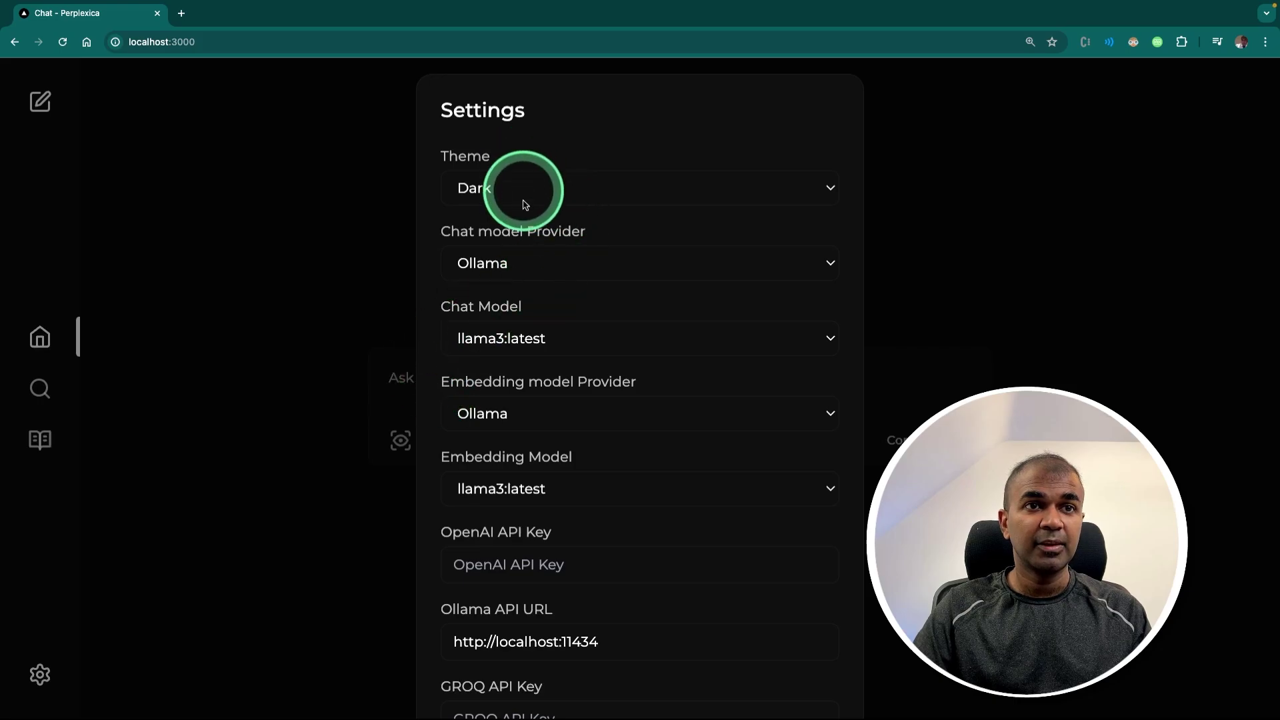
pyautogui.click(520, 263)
pyautogui.click(511, 265)
pyautogui.click(522, 270)
pyautogui.click(522, 270)
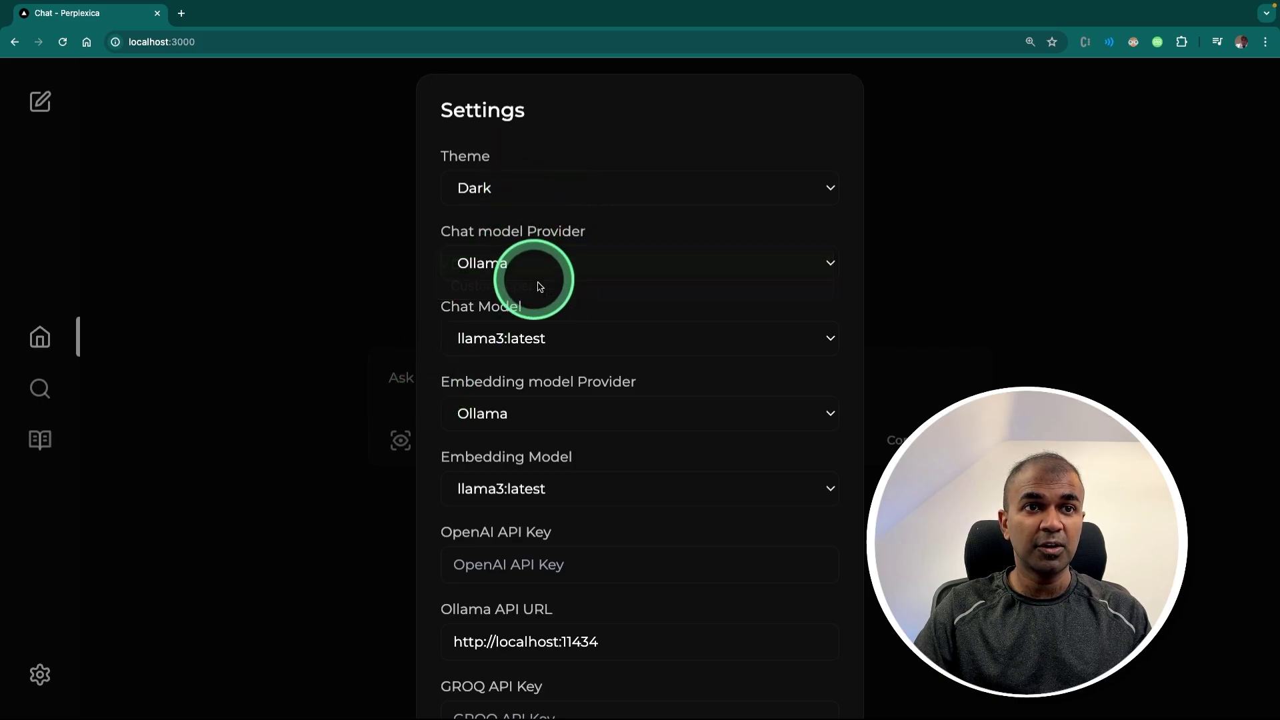
pyautogui.click(538, 338)
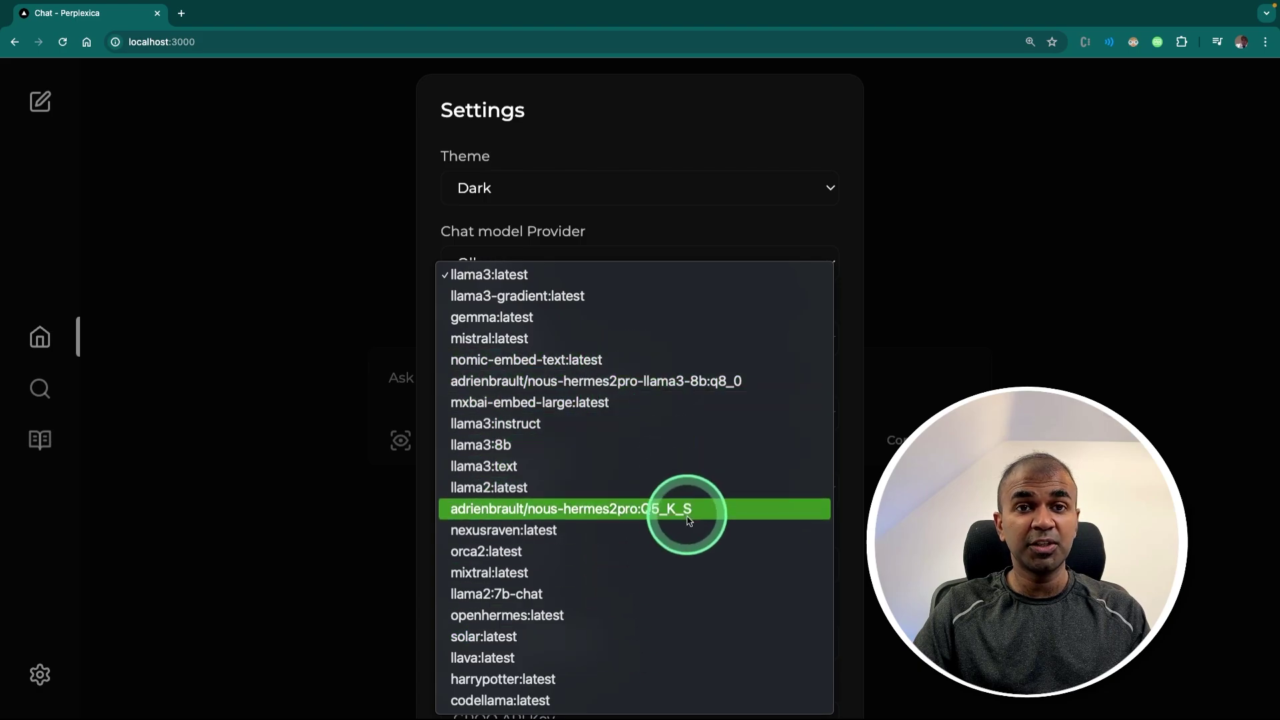
pyautogui.click(523, 275)
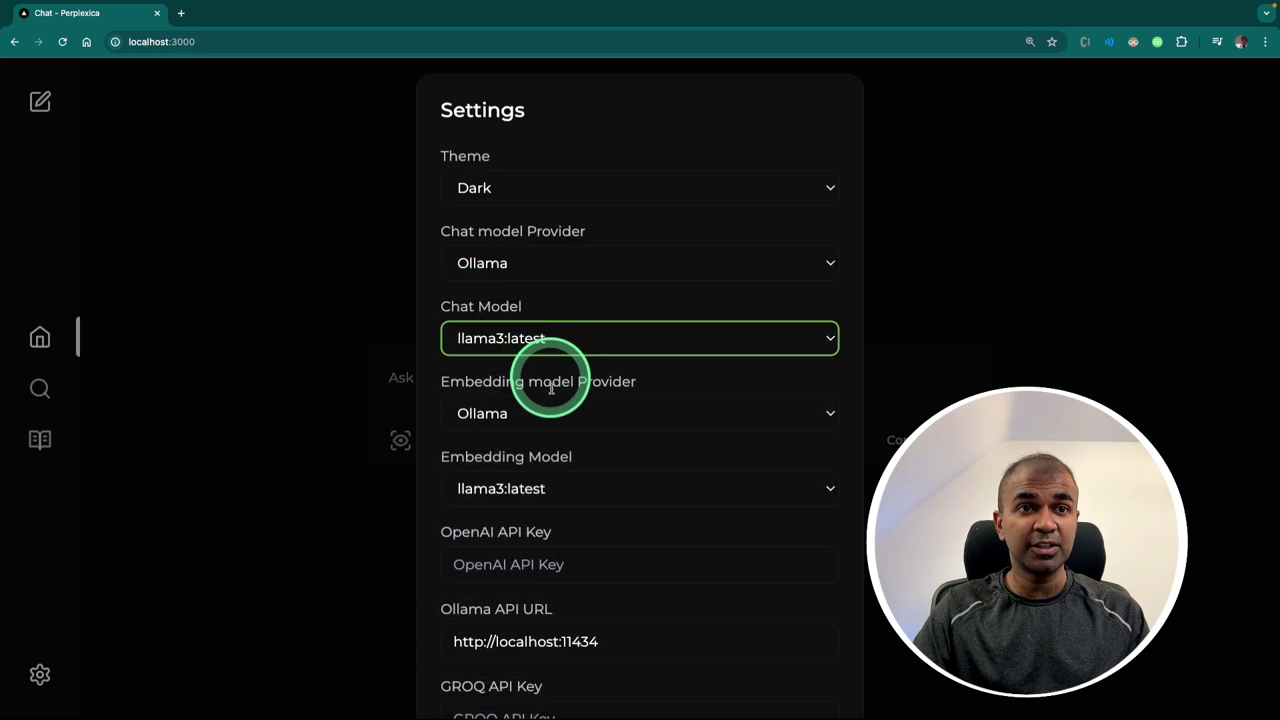
# Choose nomic-embed-text:latest as the embedding model and save the settings.
pyautogui.scroll(-1, 554, 420)
pyautogui.scroll(-1, 564, 434)
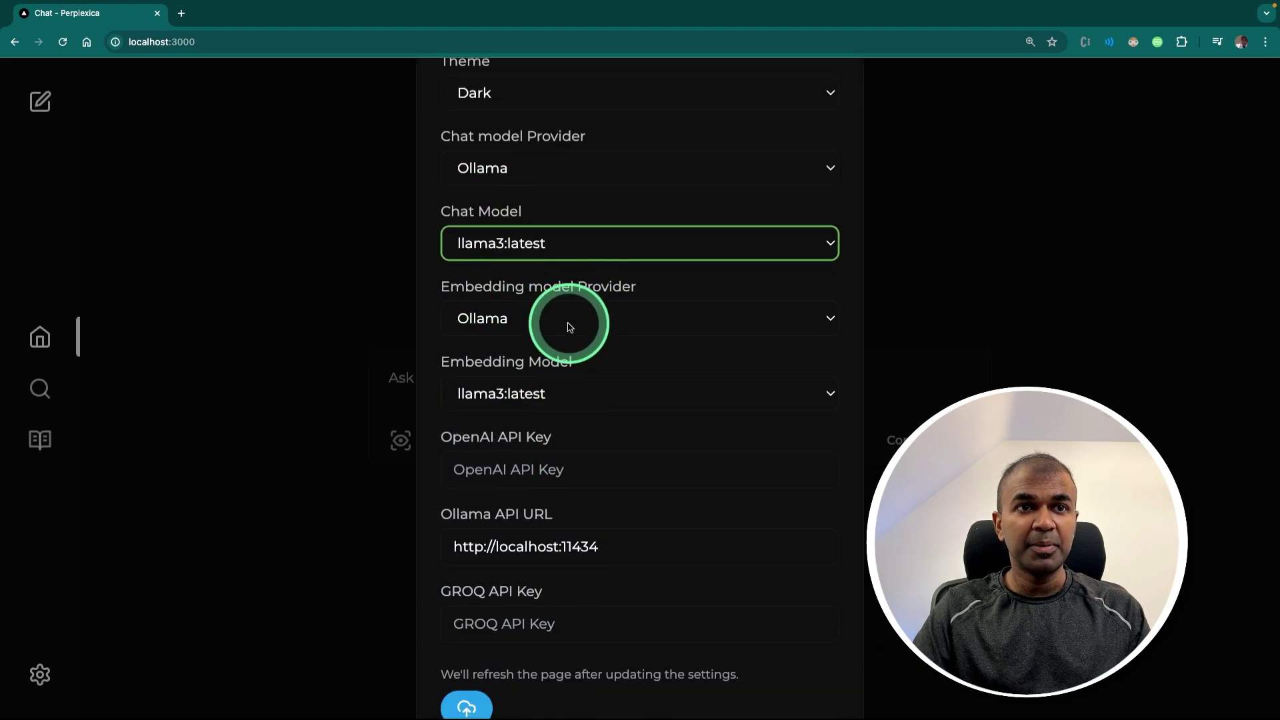
pyautogui.click(551, 394)
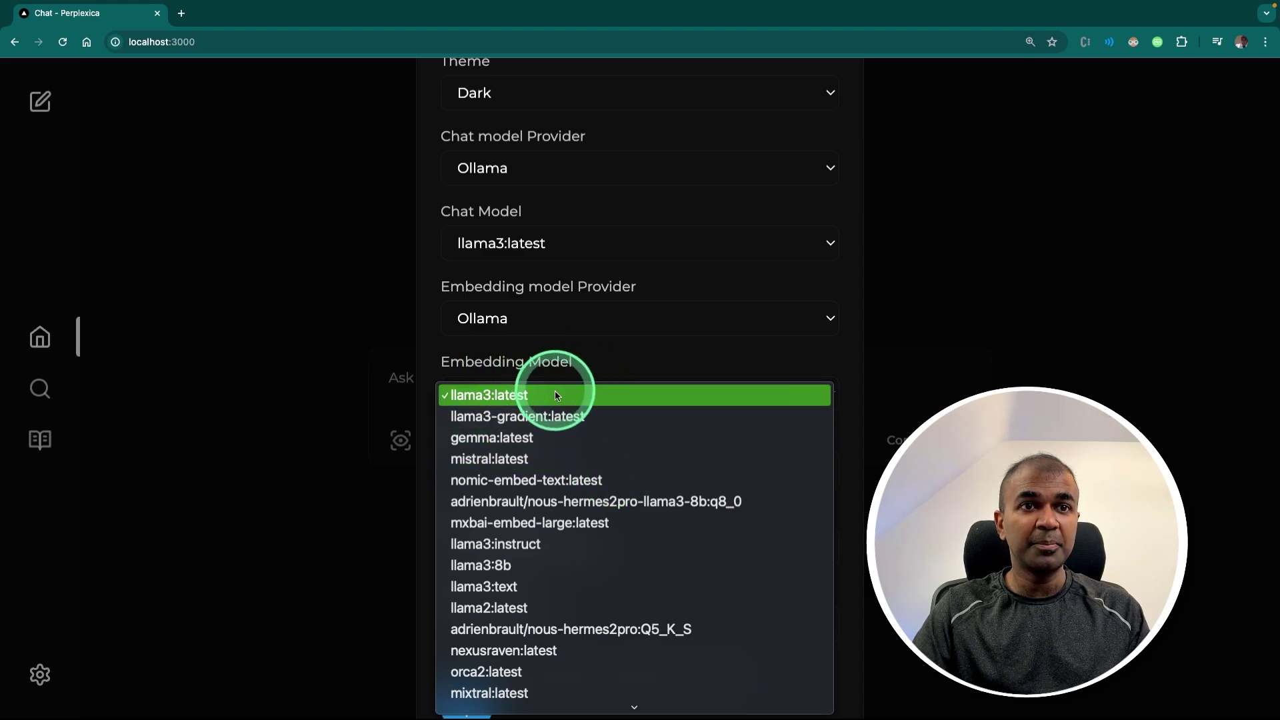
pyautogui.scroll(-1, 607, 545)
pyautogui.scroll(-3, 609, 549)
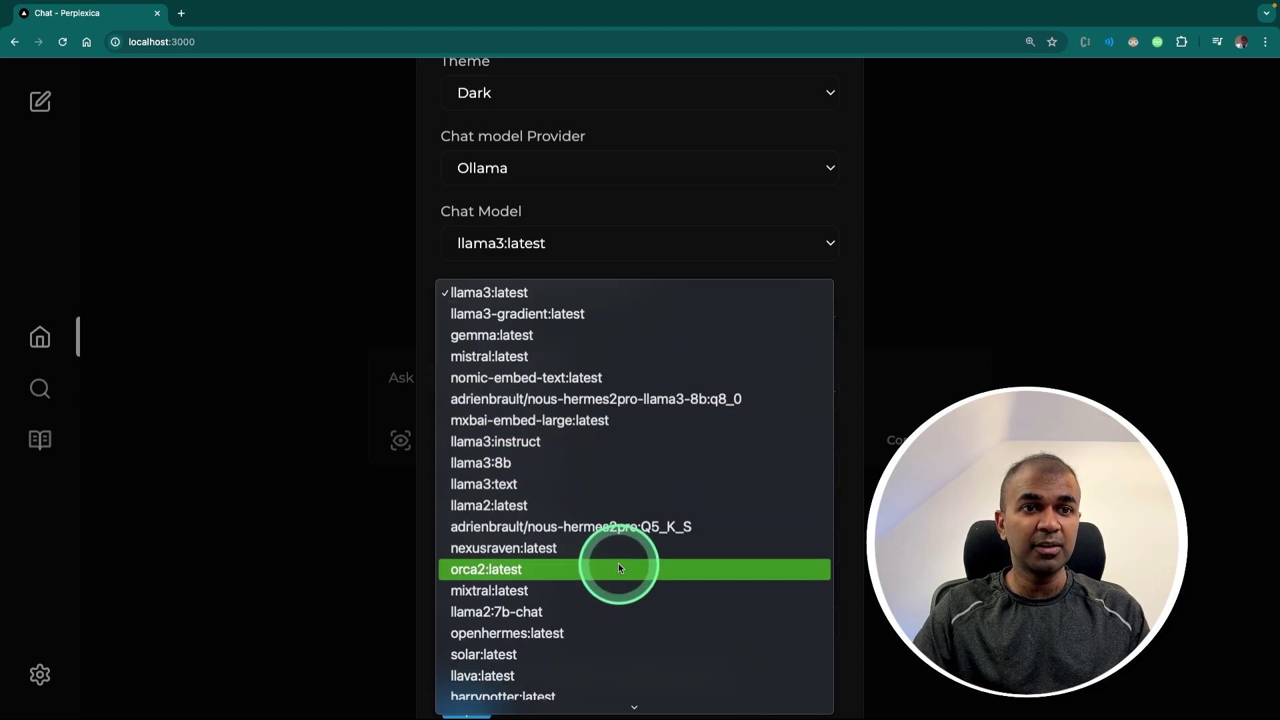
pyautogui.click(548, 366)
pyautogui.scroll(-1, 560, 487)
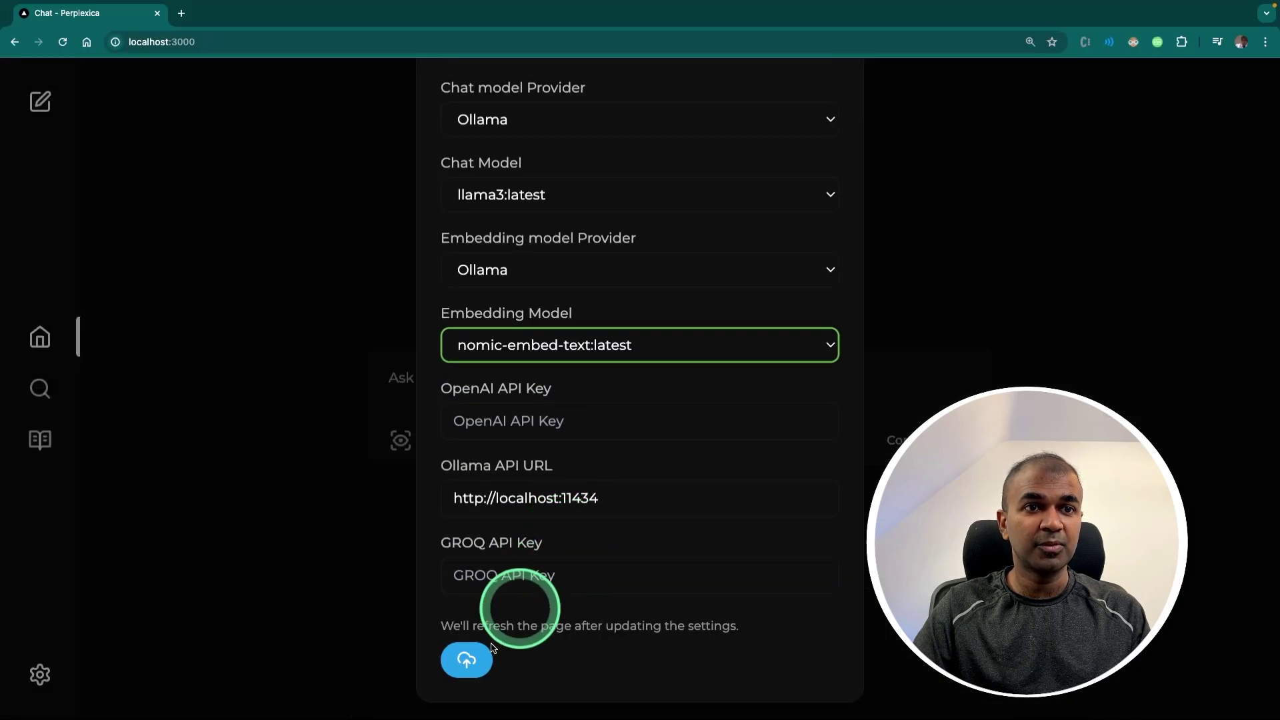
pyautogui.click(470, 658)
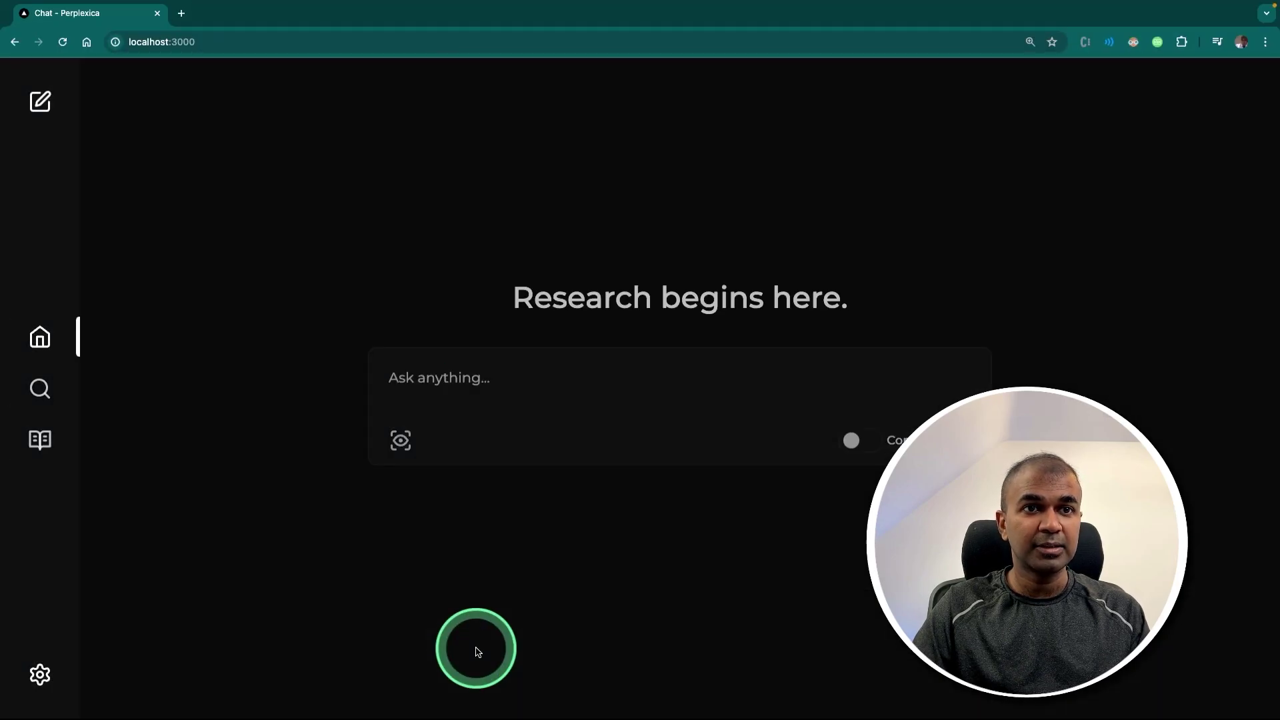
# Ask Perplexica 'research about the impact of AI in healthcare'.
pyautogui.click(523, 390)
pyautogui.write('resea')
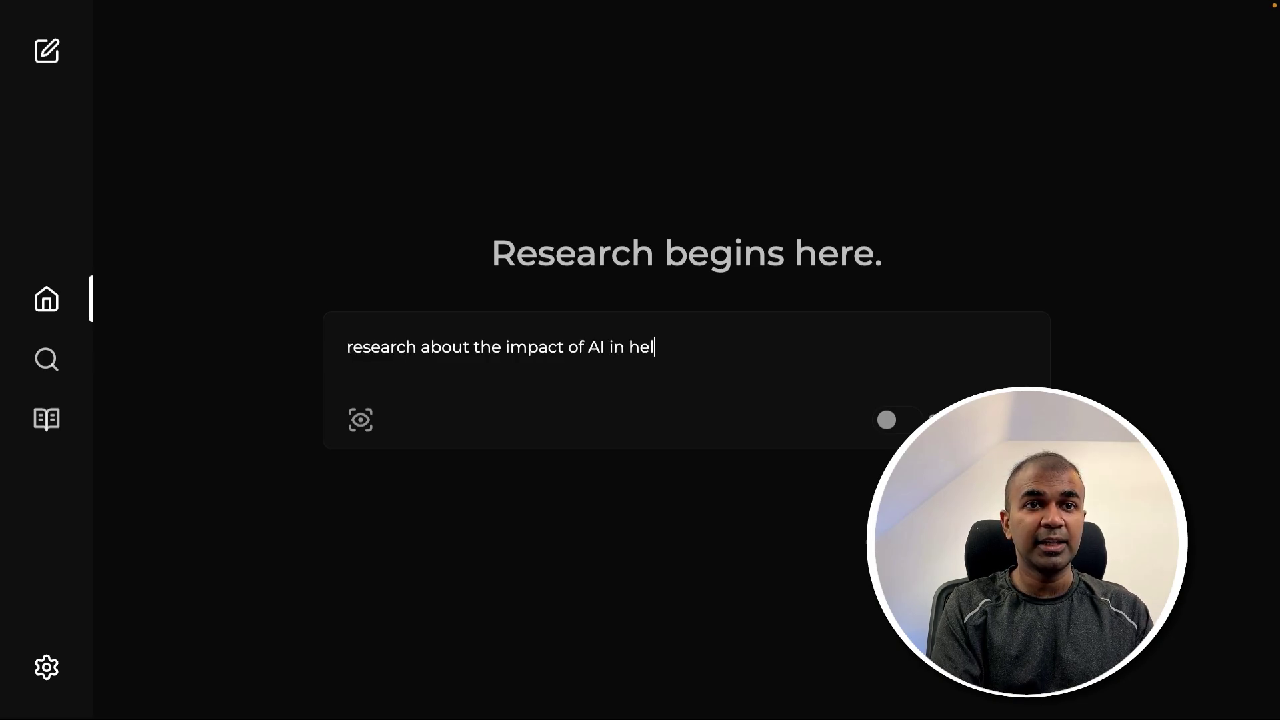
pyautogui.write('rch about the impact of AI in healthcare')
pyautogui.press('Return')
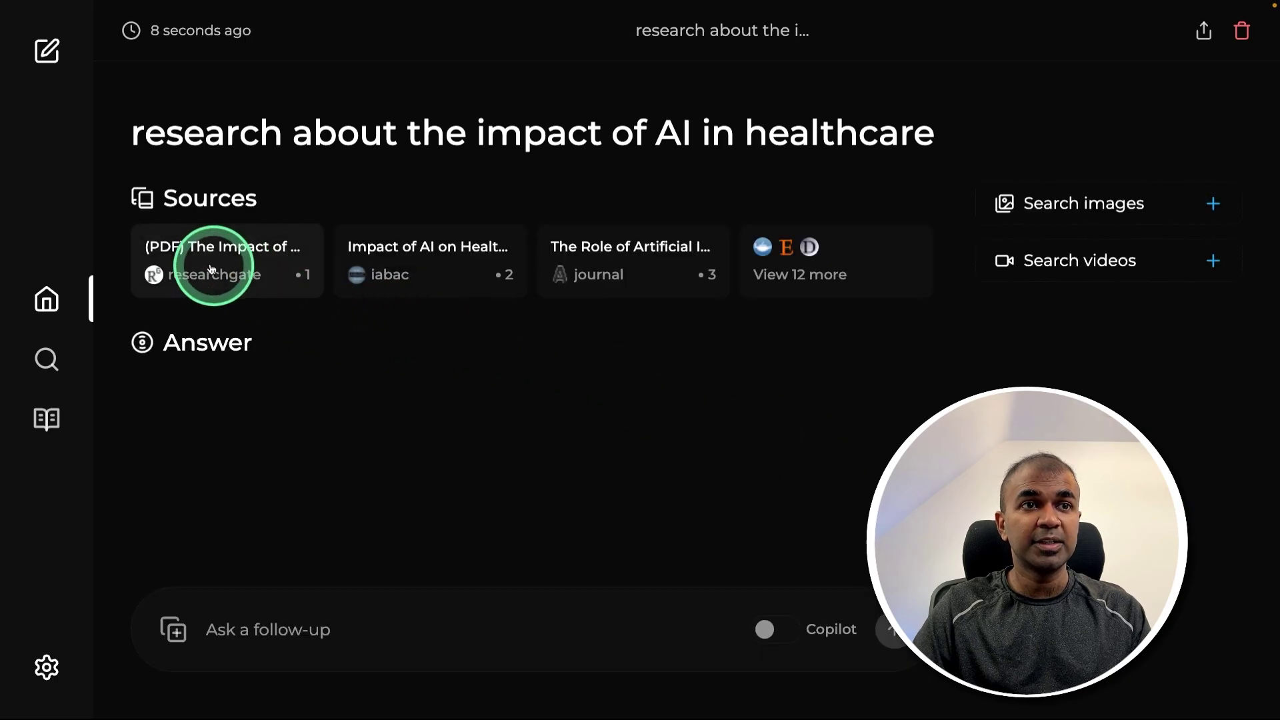
# Browse the full list of 15 sources, then close it and read through the answer.
pyautogui.click(767, 253)
pyautogui.scroll(-5, 627, 337)
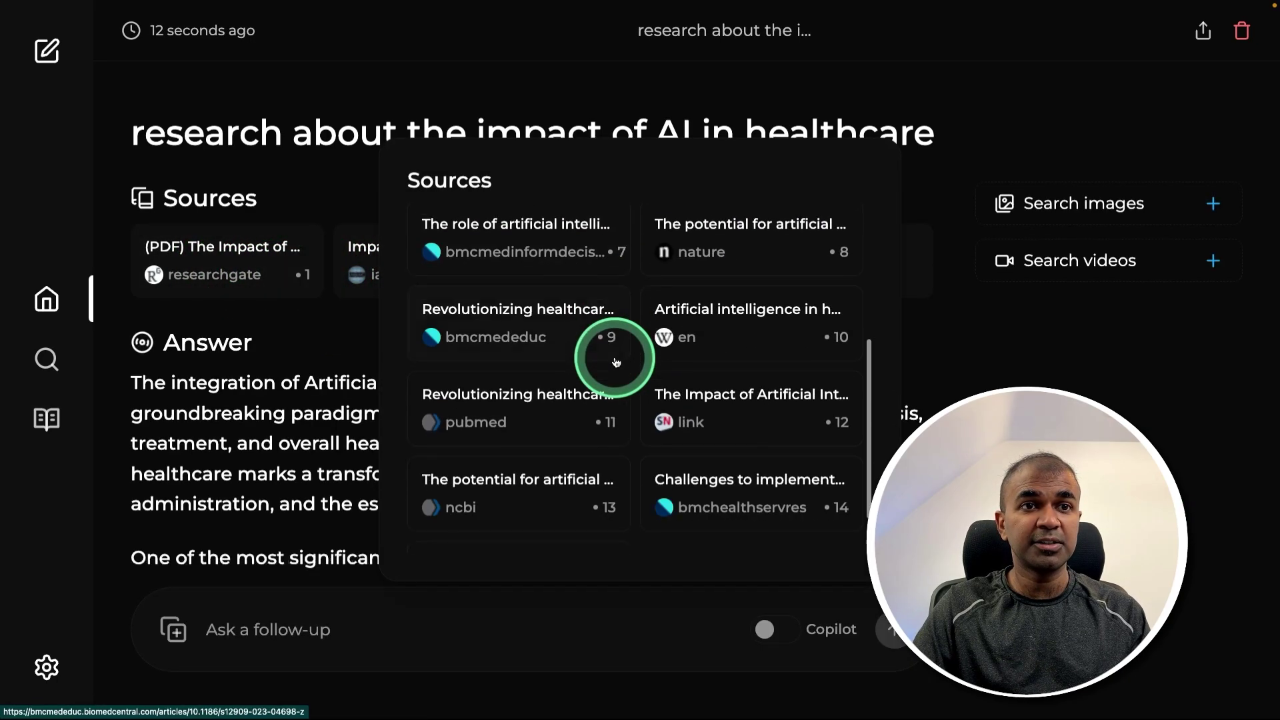
pyautogui.scroll(5, 574, 387)
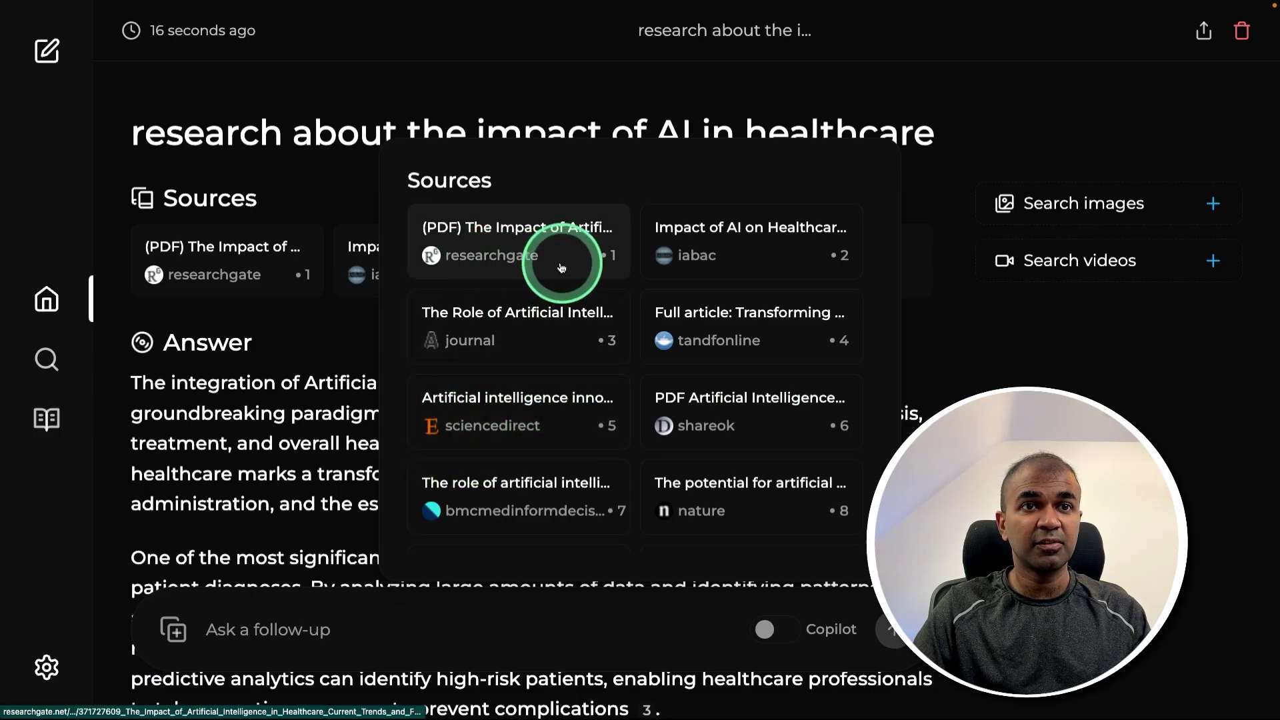
pyautogui.scroll(-3, 681, 300)
pyautogui.scroll(-4, 687, 398)
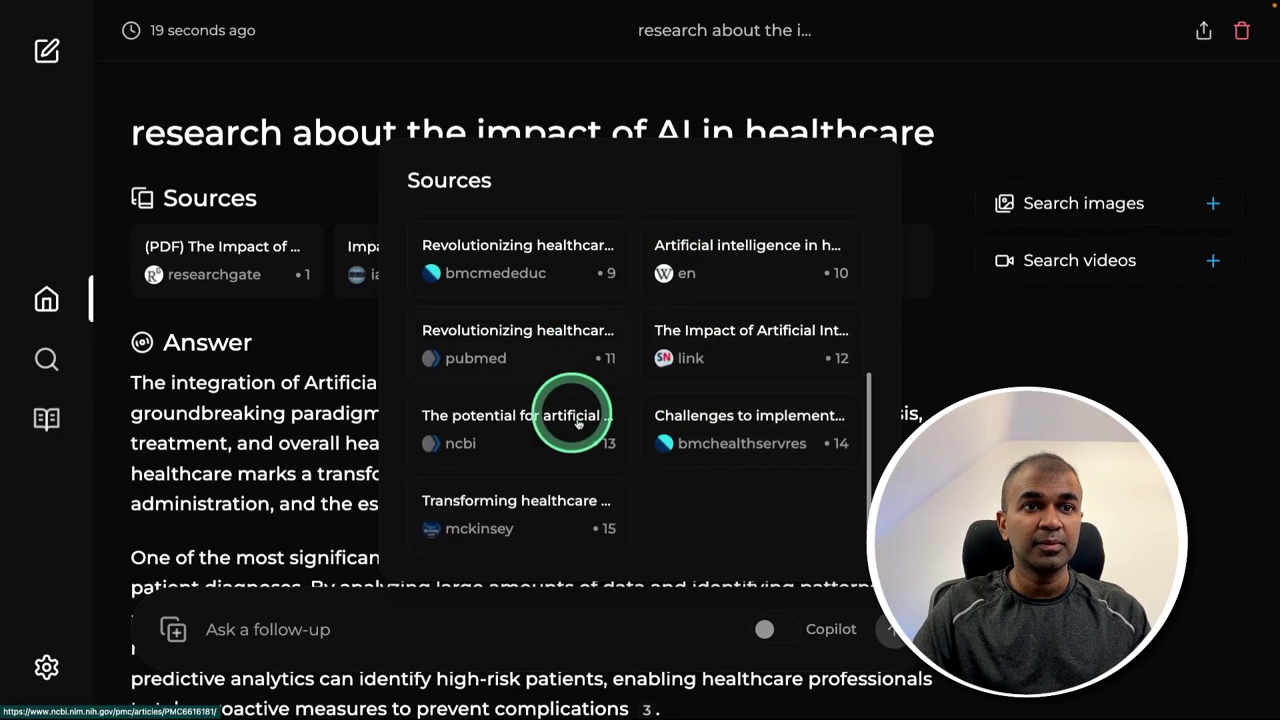
pyautogui.click(364, 434)
pyautogui.scroll(-6, 243, 329)
pyautogui.scroll(-10, 442, 386)
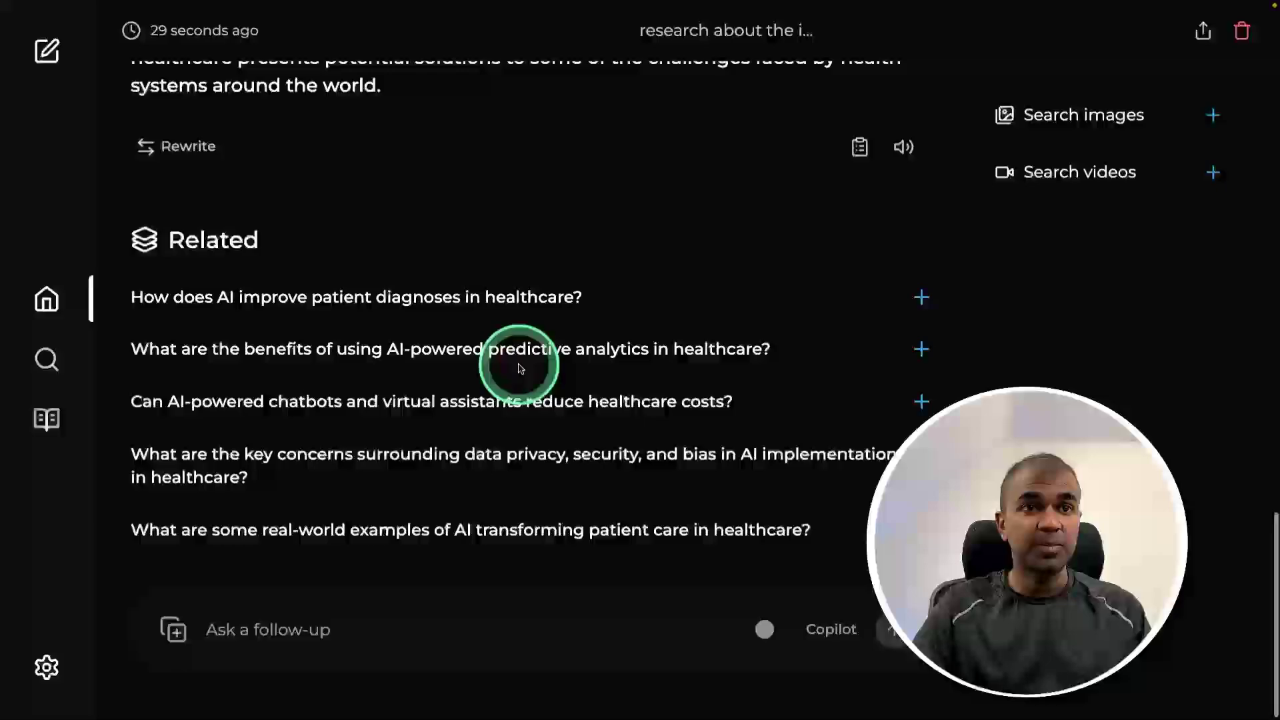
pyautogui.scroll(15, 514, 363)
pyautogui.scroll(-2, 580, 329)
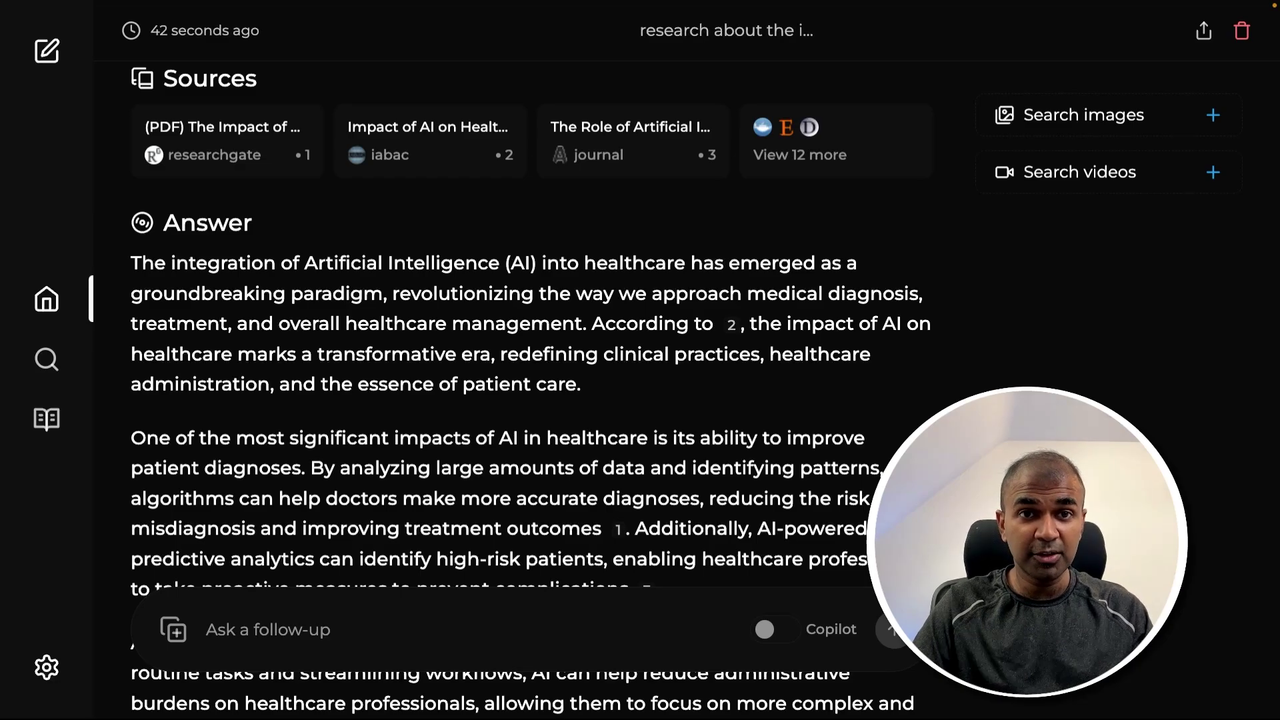
pyautogui.scroll(2, 533, 360)
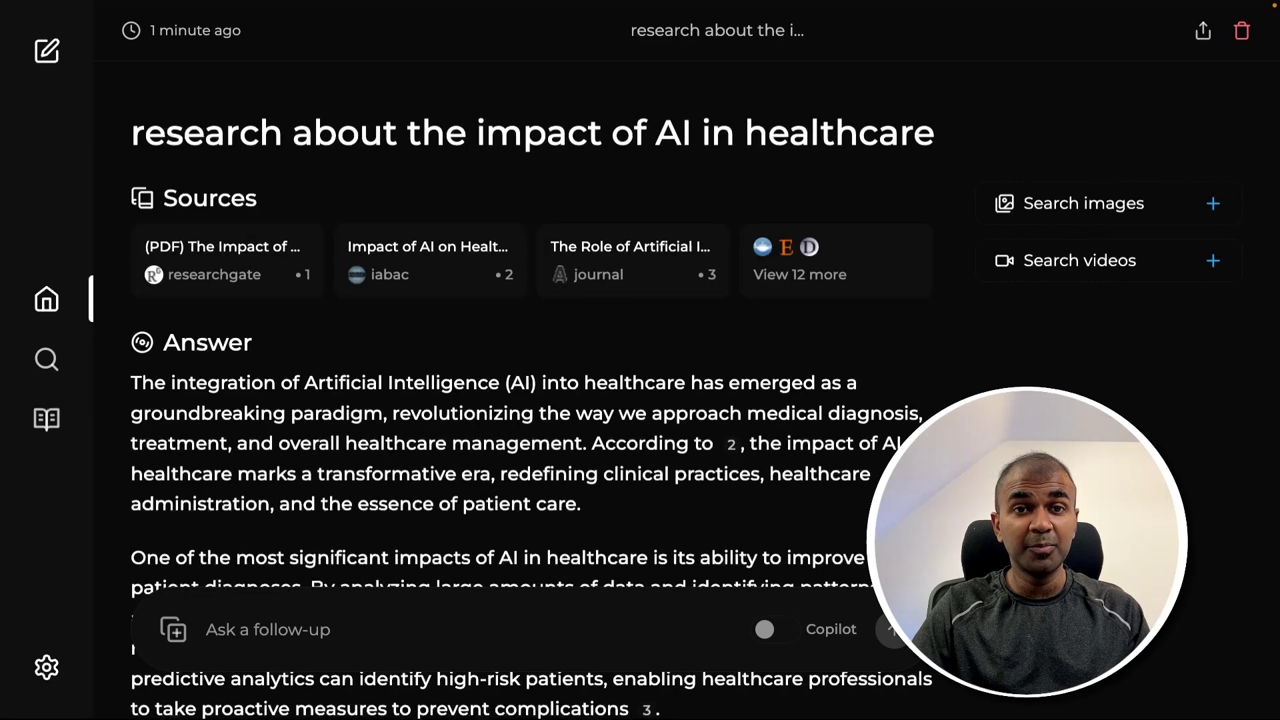